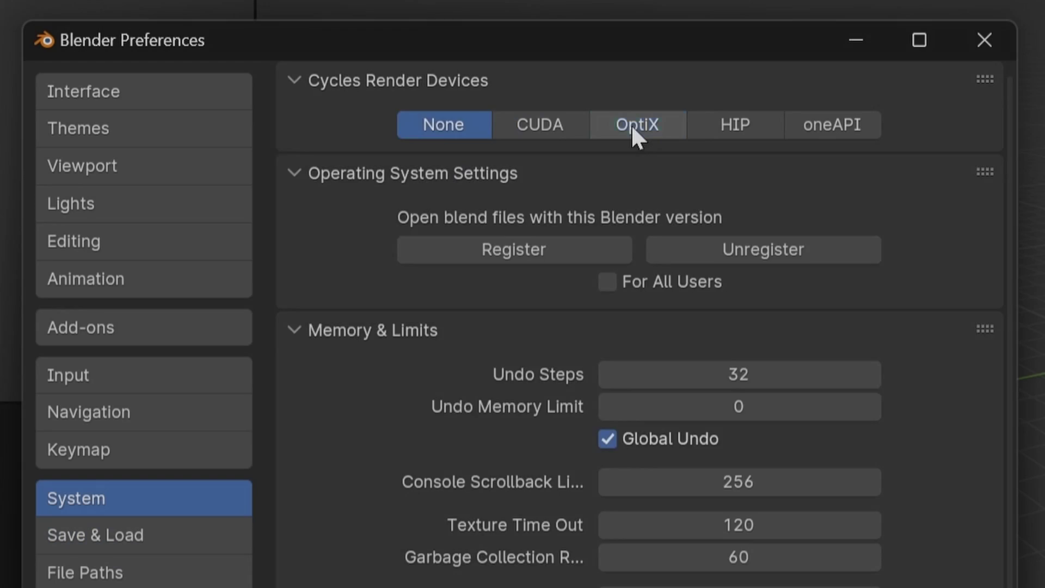
Enable OptiX rendering on the NVIDIA GeForce RTX 3050 Ti Laptop GPU and set the Cycles device to GPU Compute
click(631, 126)
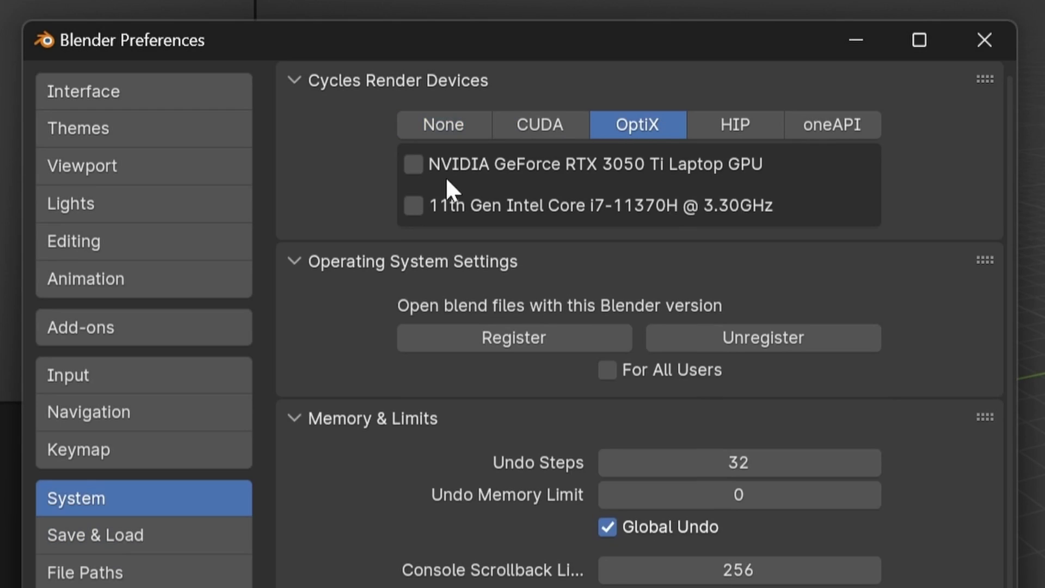
click(413, 164)
click(740, 264)
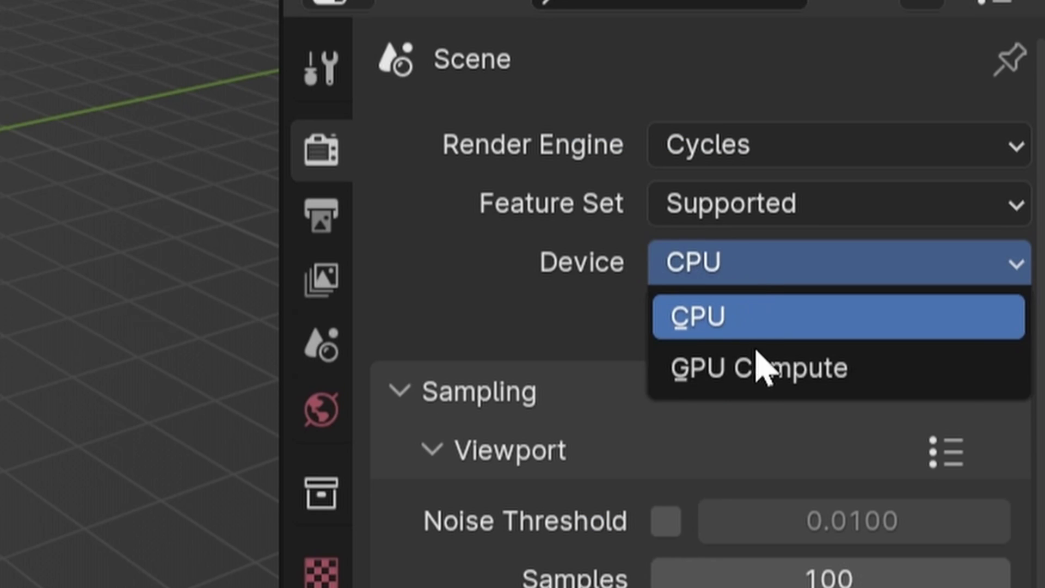
click(757, 353)
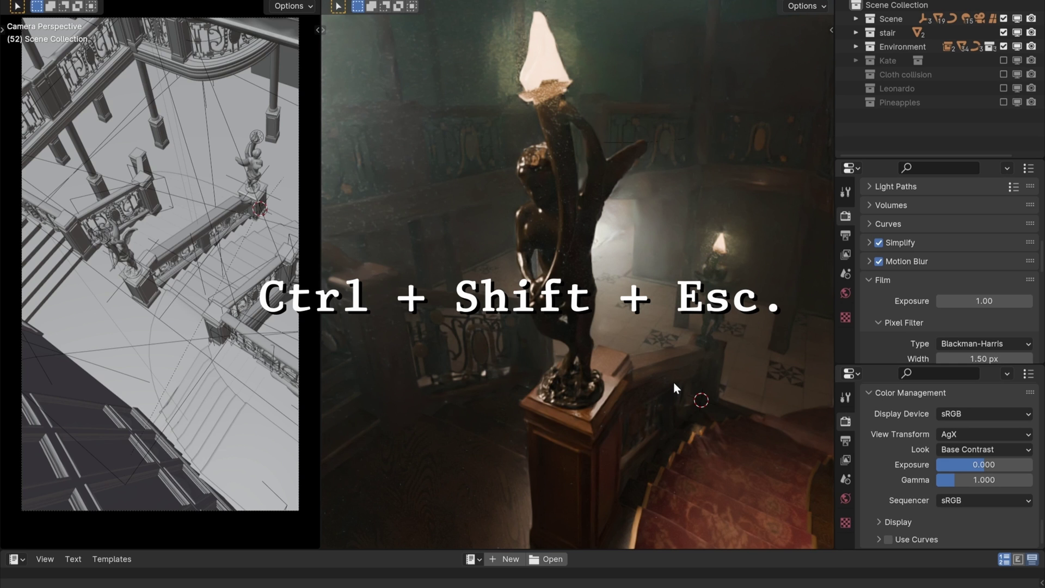
Open Task Manager and examine the memory usage of GPU 1, the NVIDIA GeForce RTX card, in its performance graphs
key(ctrl+shift+Escape)
drag(329, 33, 545, 17)
click(298, 100)
click(433, 310)
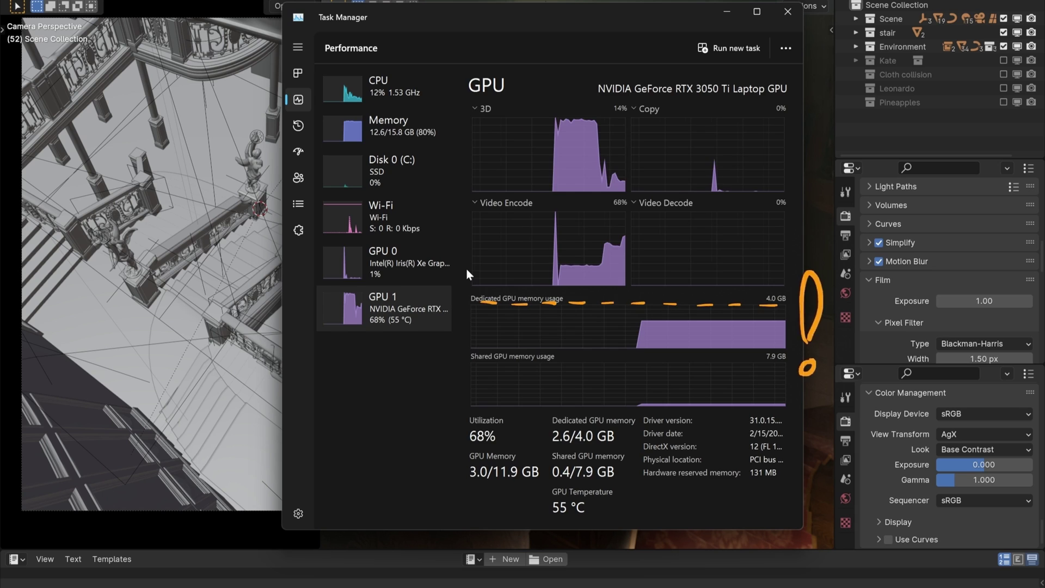
click(459, 133)
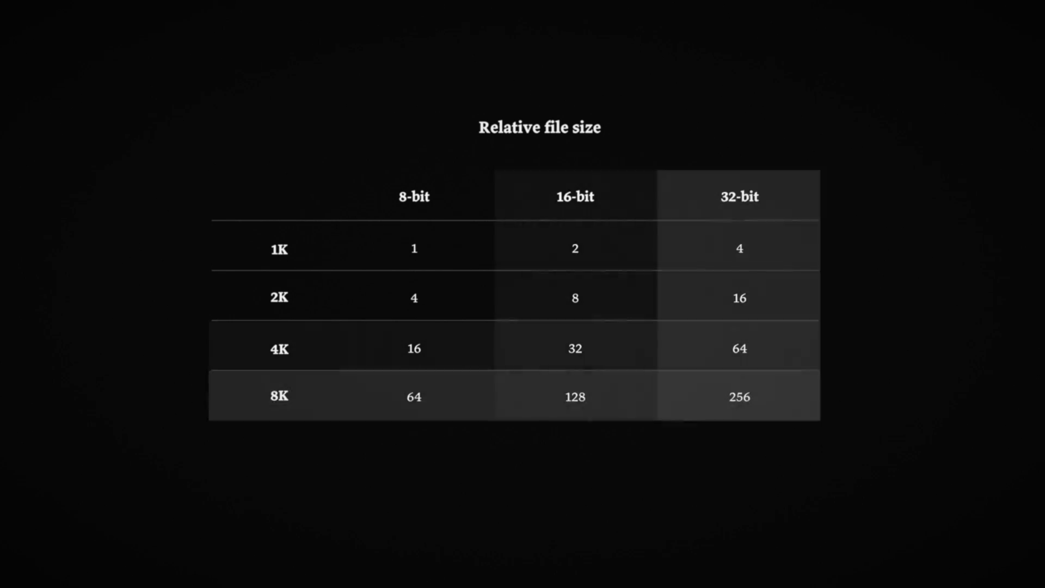
Switch the Outliner's display mode to Data API and expand its entries to inspect the file's data
click(494, 79)
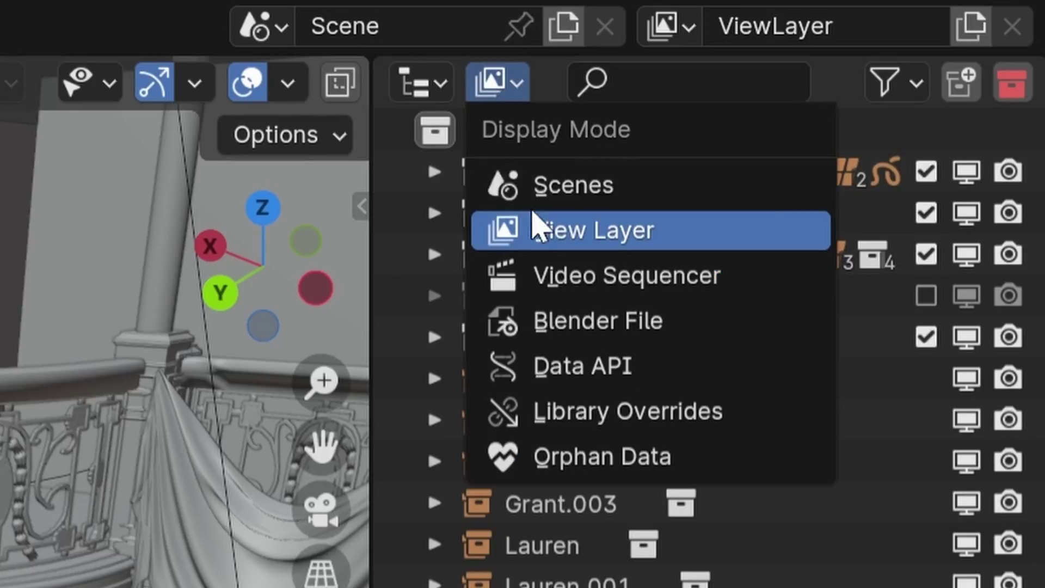
click(558, 366)
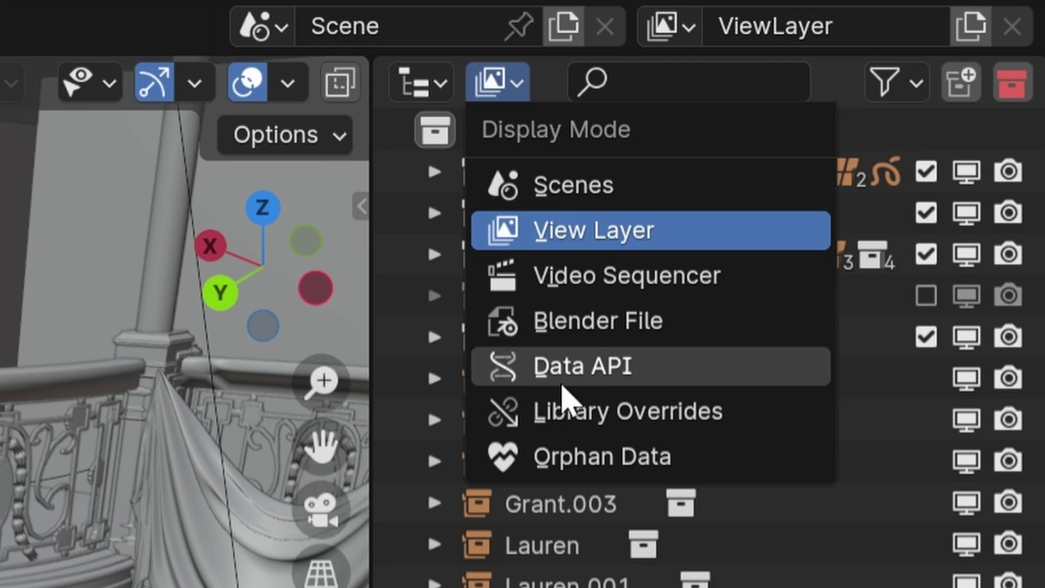
click(432, 369)
click(474, 420)
scroll(408, 425, down, 3)
key(ctrl+space)
scroll(525, 326, down, 5)
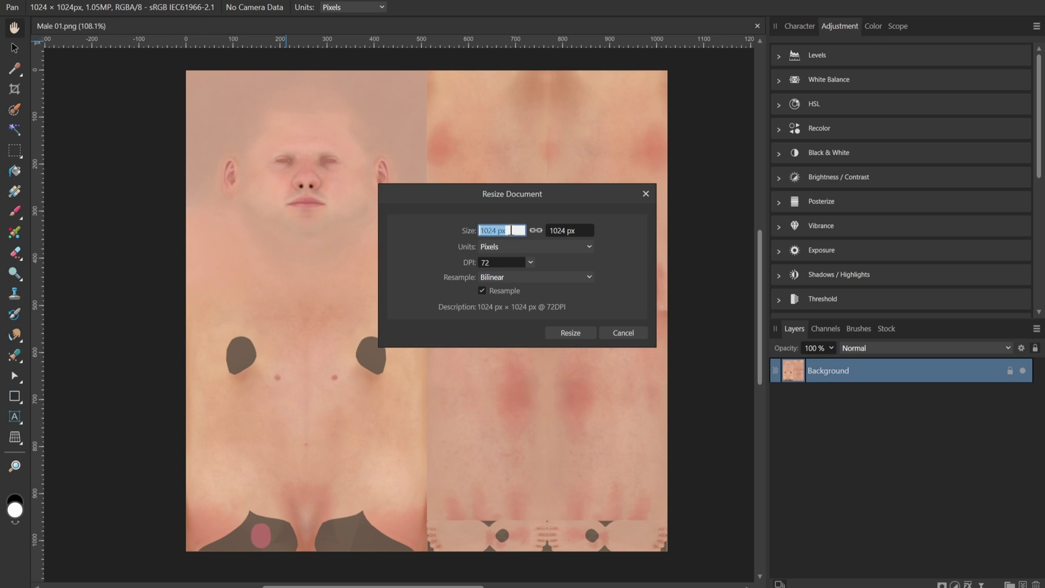
In the image editor, apply the document resize to the Male 01.png texture and convert its format to RGB/8
key(Return)
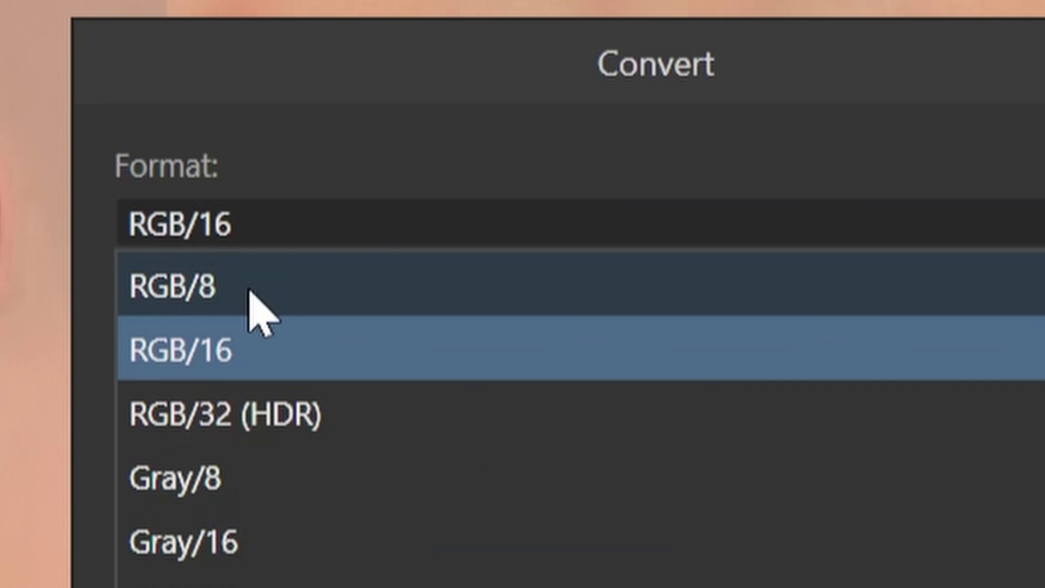
click(252, 309)
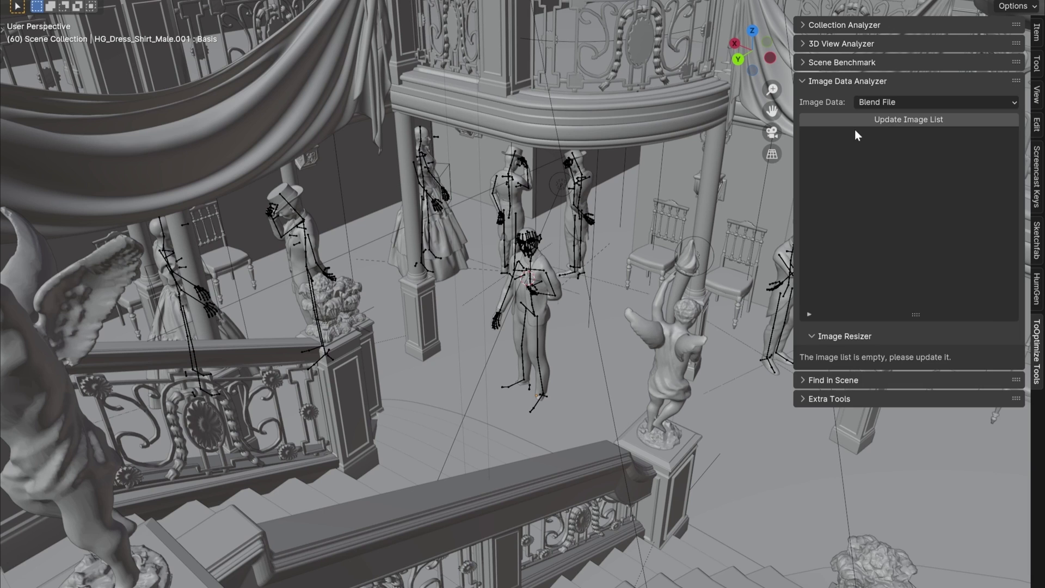
Update the blend file's image list in the Image Data Analyzer and clear the duplicate images
click(856, 118)
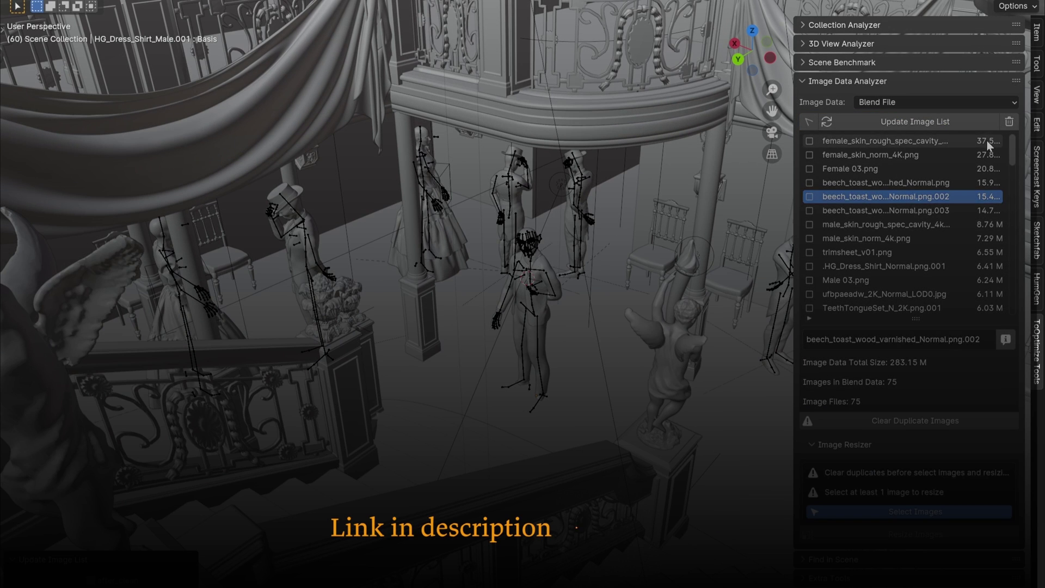
click(988, 140)
drag(797, 201, 740, 206)
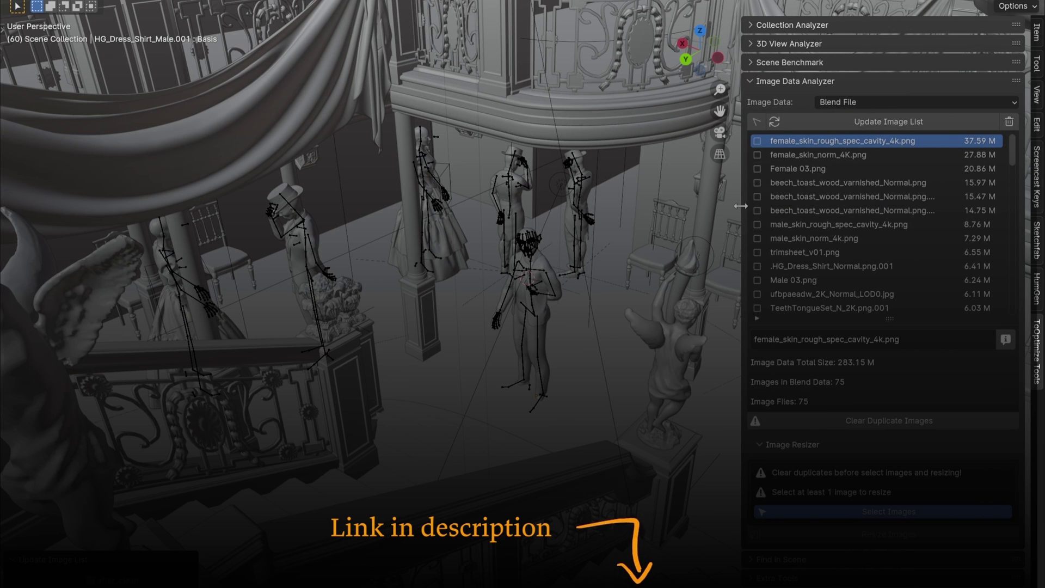
mouse_move(1012, 151)
mouse_down()
mouse_move(1012, 170)
mouse_move(1012, 143)
mouse_up()
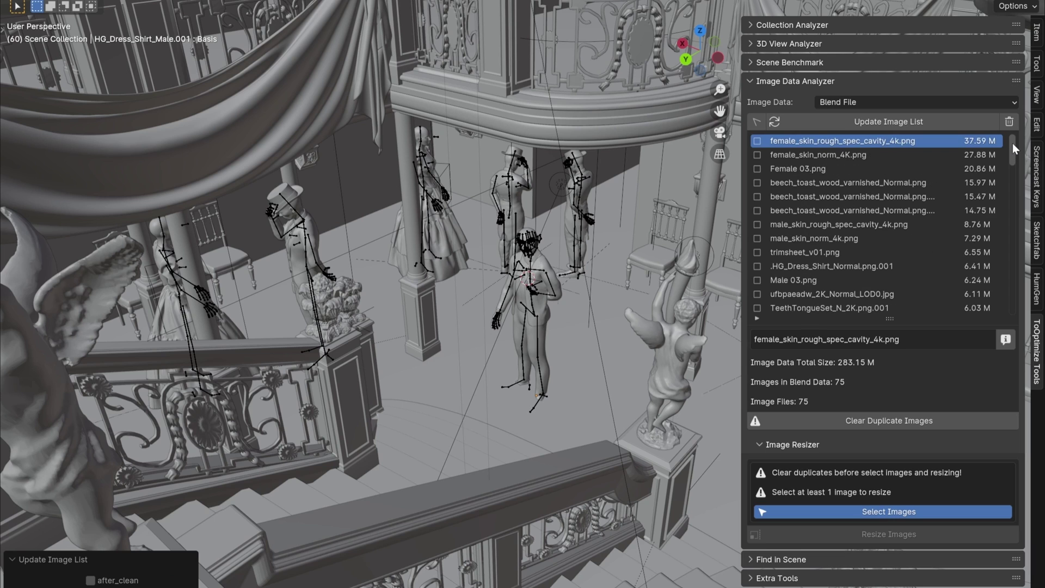
click(903, 419)
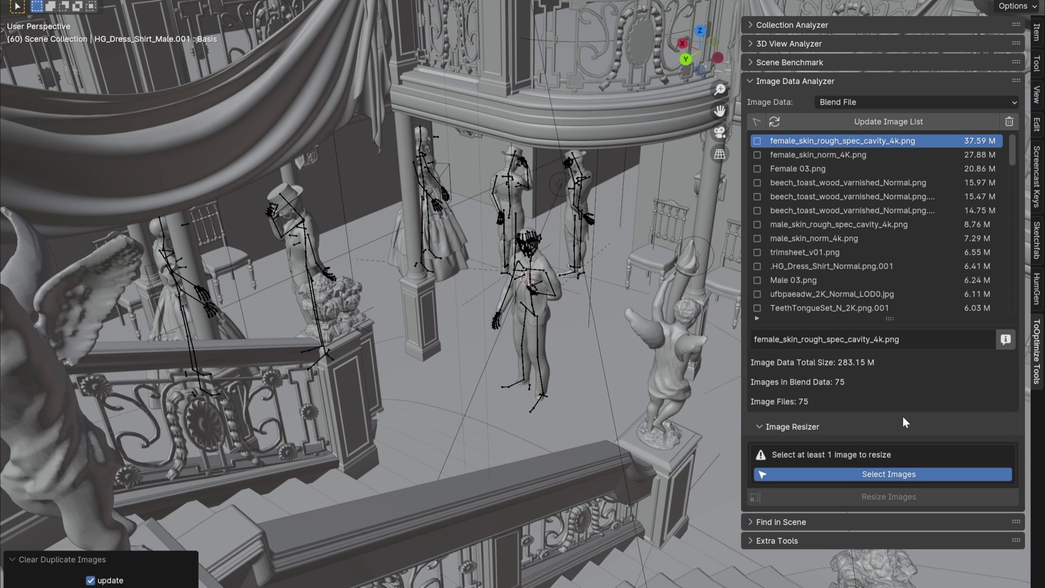
Mark the six largest images for resizing, from female_skin_rough_spec_cavity_4k.png through the three beech_toast_wood_varnished_Normal.png textures
click(757, 140)
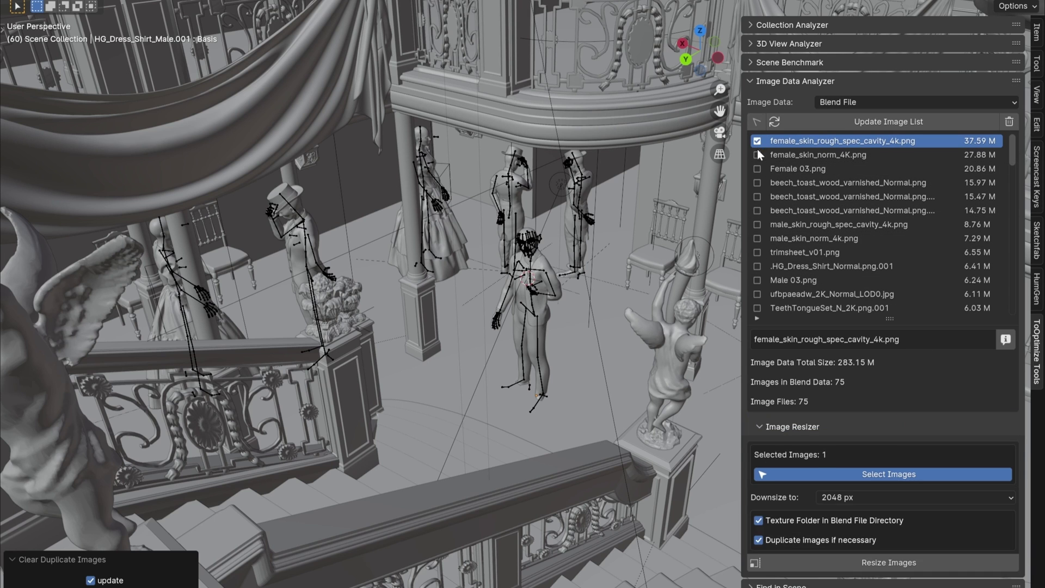
click(757, 155)
click(757, 169)
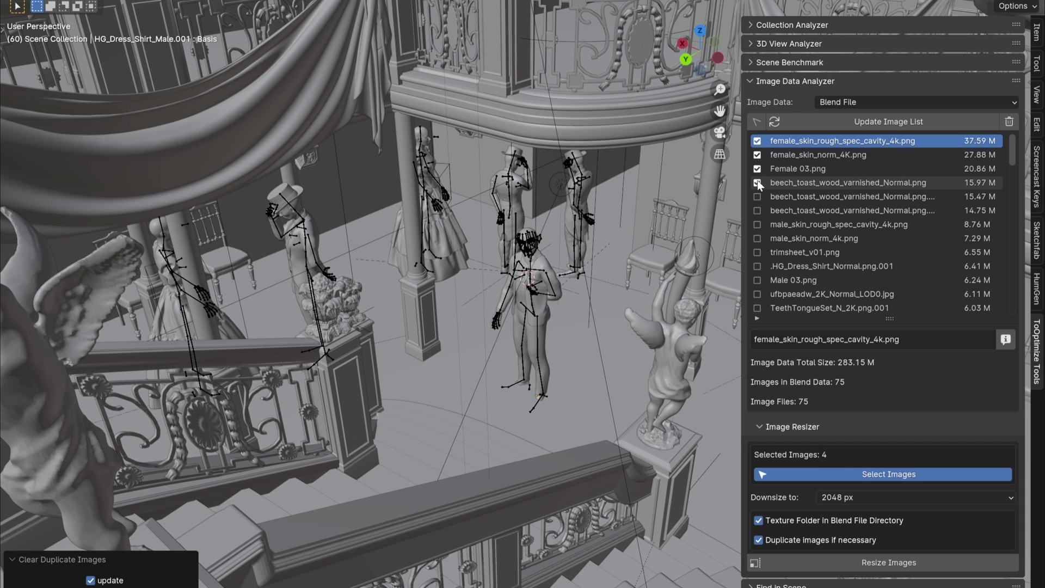
click(756, 182)
click(757, 197)
click(757, 210)
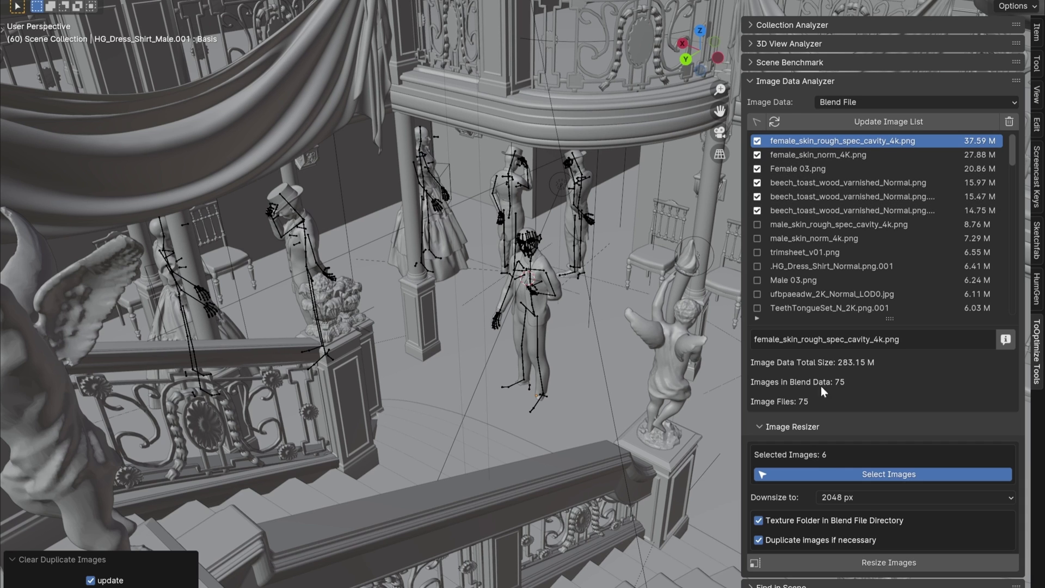
Downsize the marked images to 1024 px with the Image Resizer
click(869, 496)
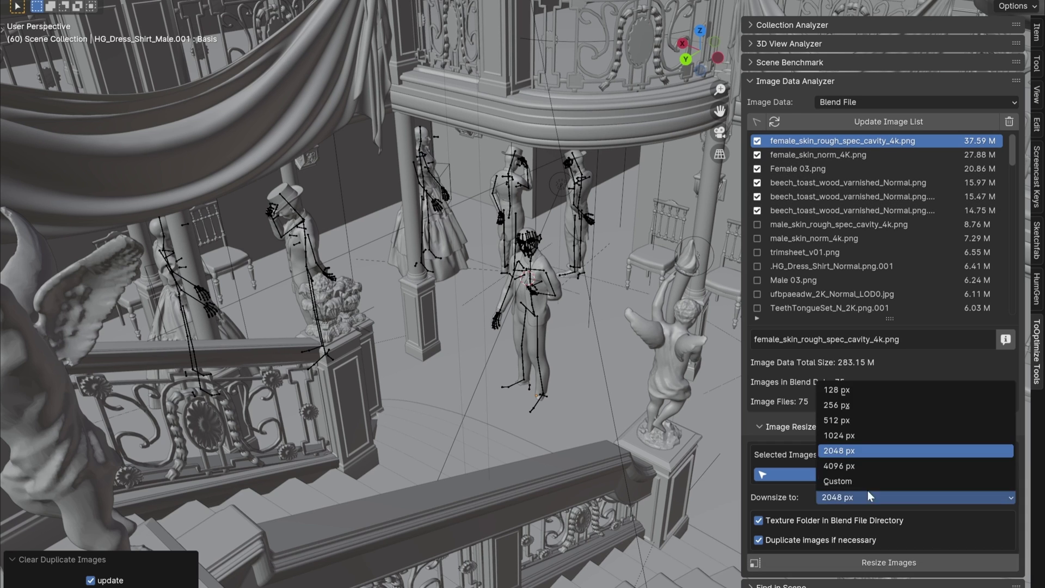
click(857, 434)
click(876, 561)
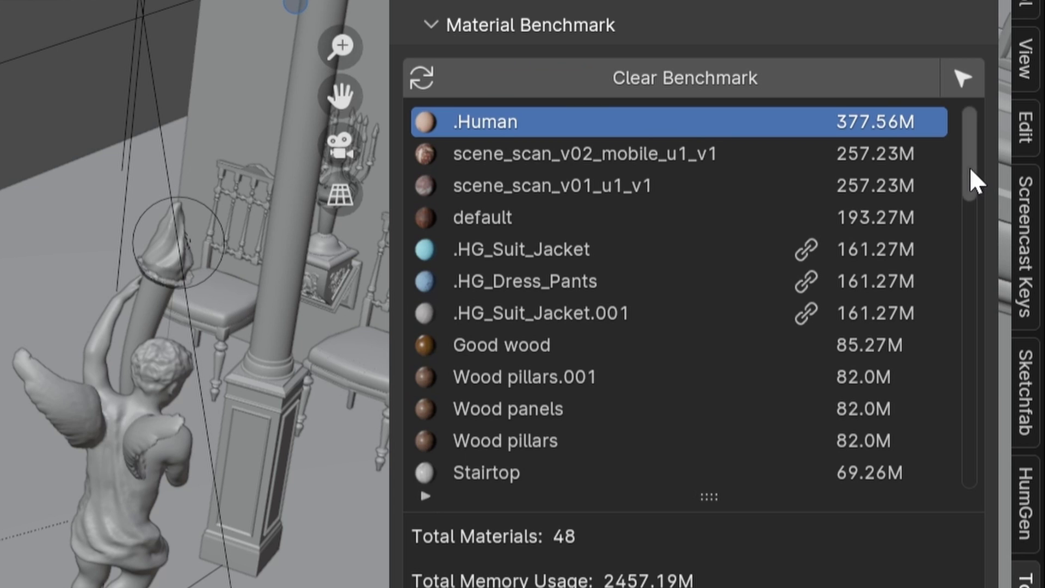
Examine the Material Benchmark list and the Noise Texture and Ambient Occlusion nodes of the Good wood material
drag(969, 166, 956, 275)
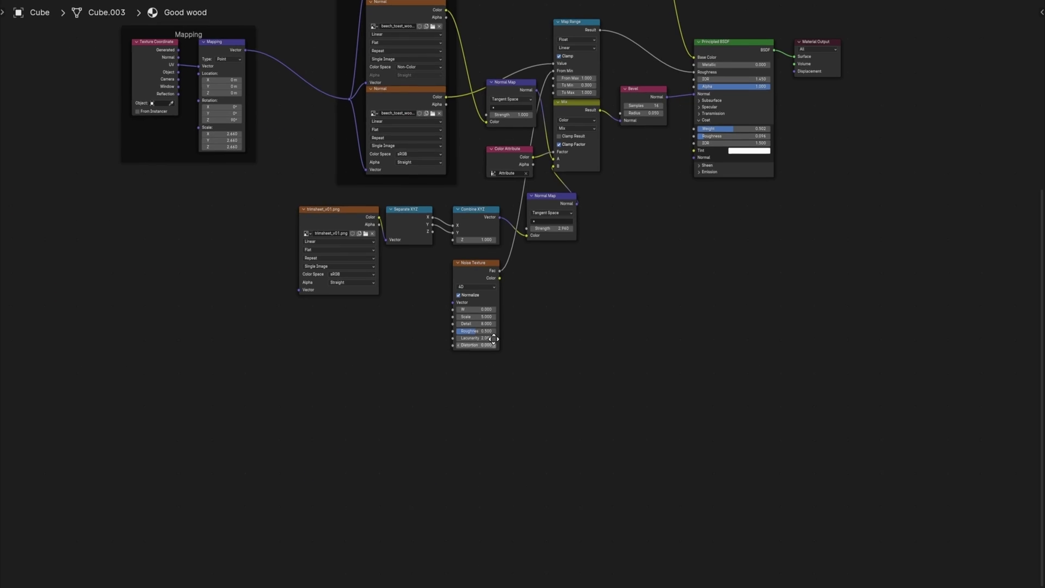
scroll(494, 338, up, 8)
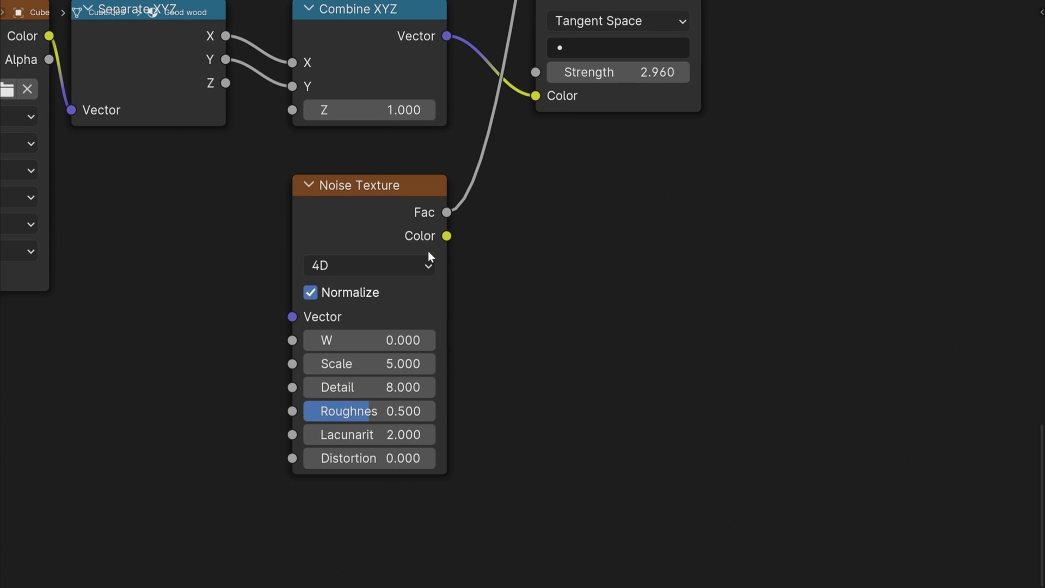
click(380, 390)
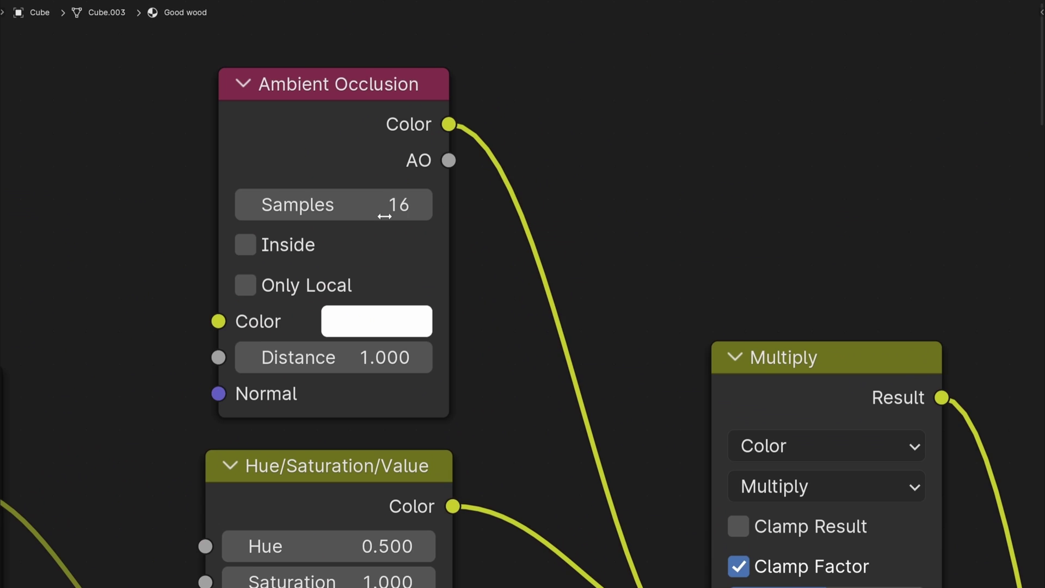
click(357, 196)
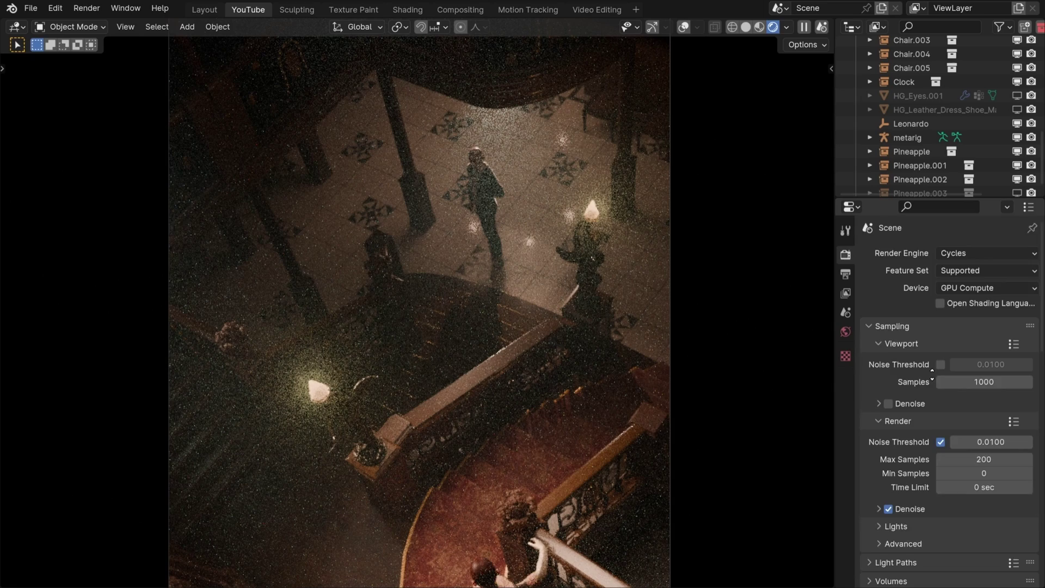
scroll(950, 400, down, 5)
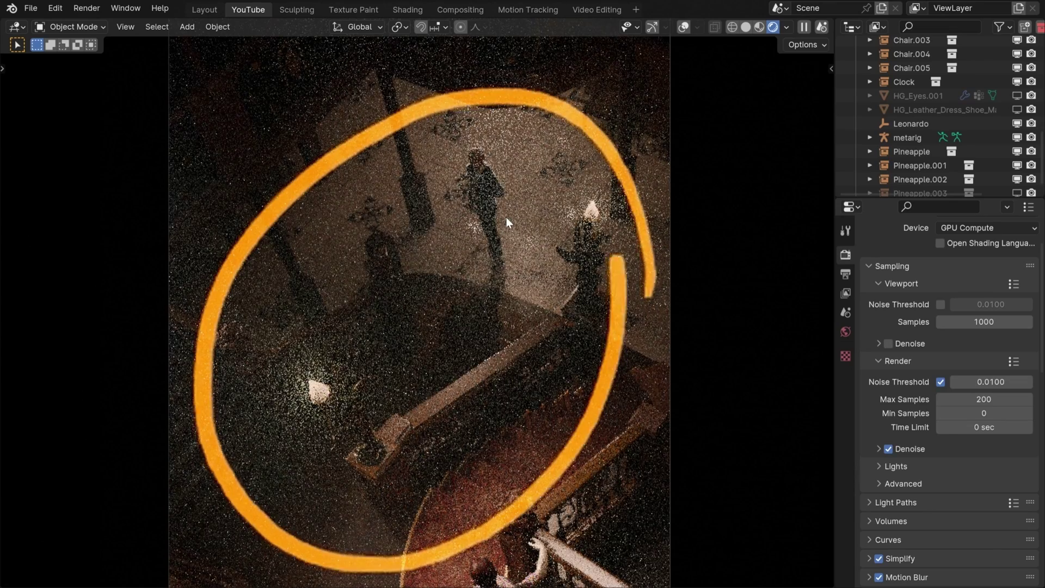
scroll(932, 384, down, 1)
scroll(946, 381, down, 12)
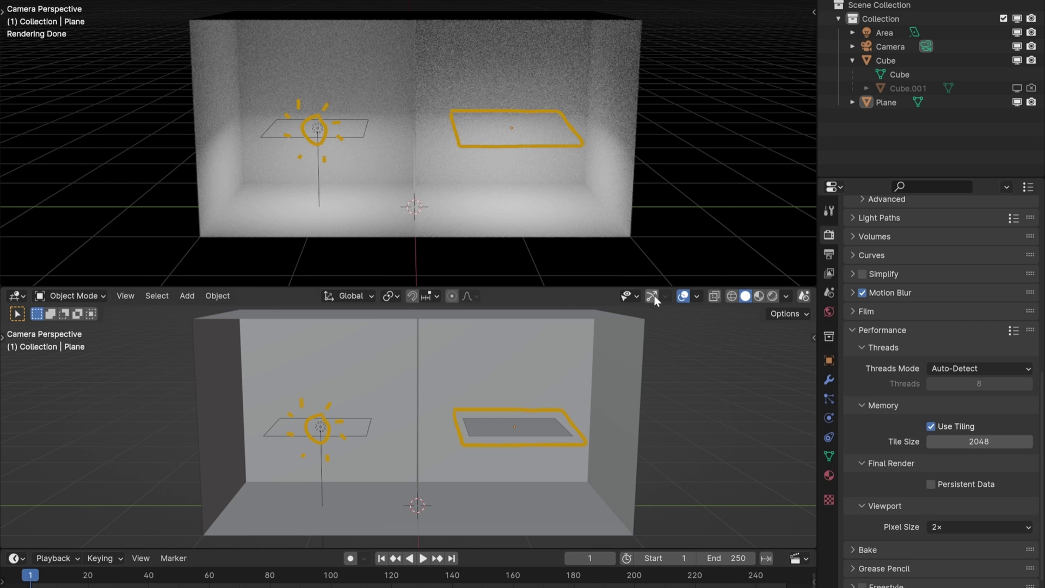
click(179, 149)
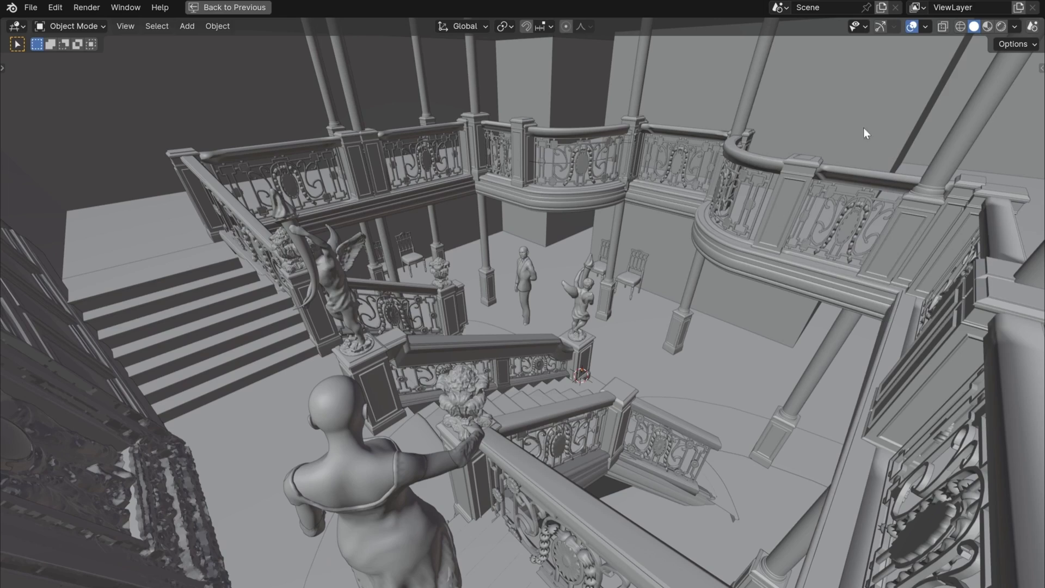
Toggle the Face Orientation overlay and delete the selected ceiling above the staircase hall
click(925, 27)
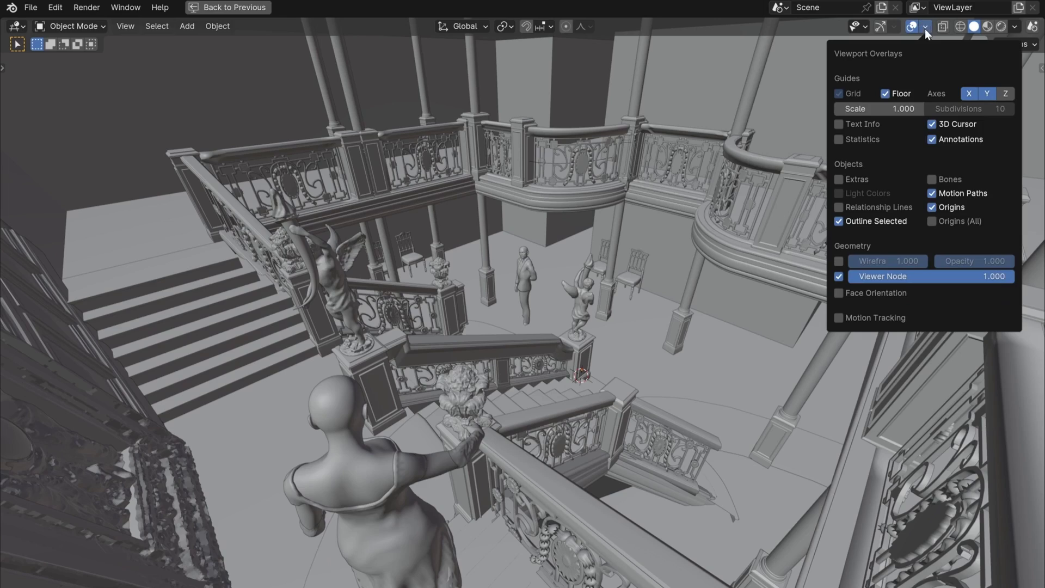
click(867, 292)
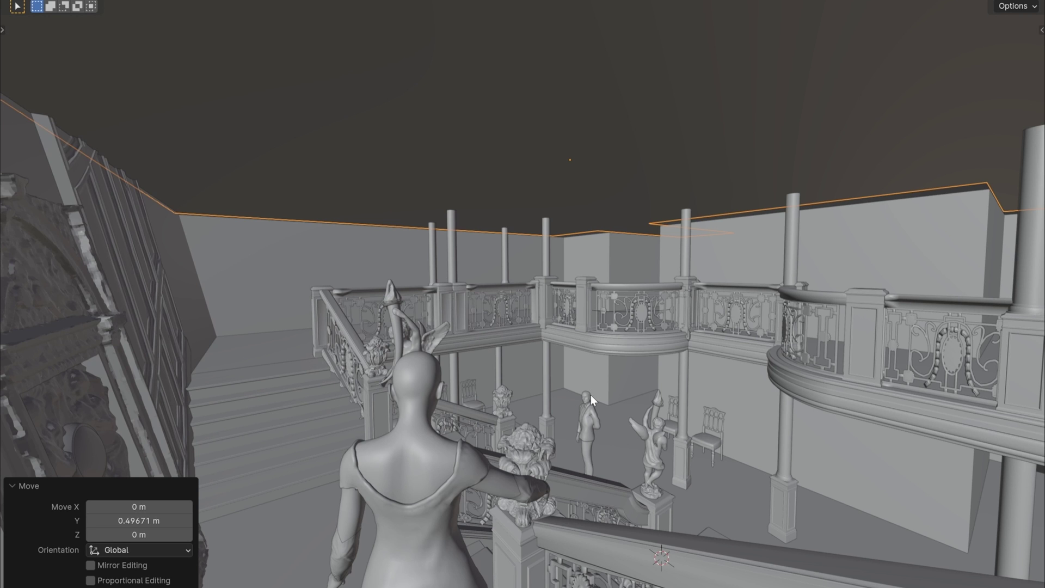
key(x)
click(511, 156)
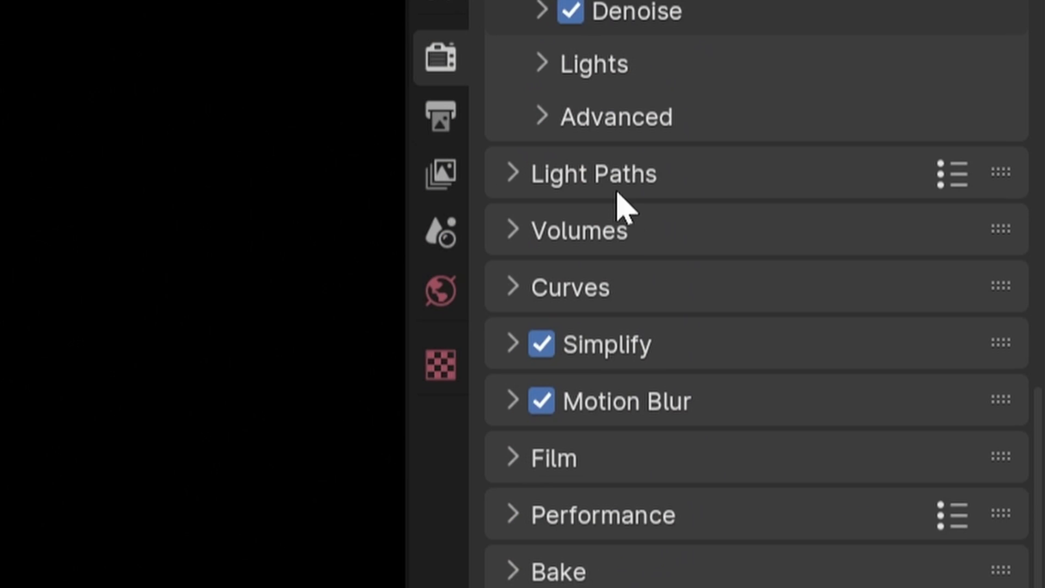
In the Advanced sampling settings, enable Automatic and Viewport scrambling distance and set the multiplier to 0.5
scroll(611, 299, up, 3)
click(629, 223)
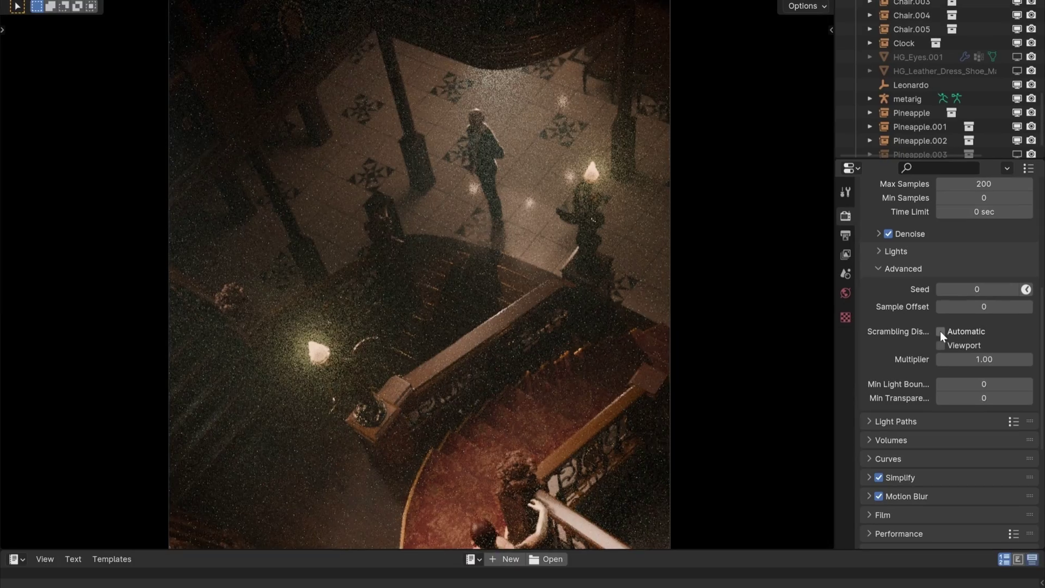
click(729, 408)
click(729, 451)
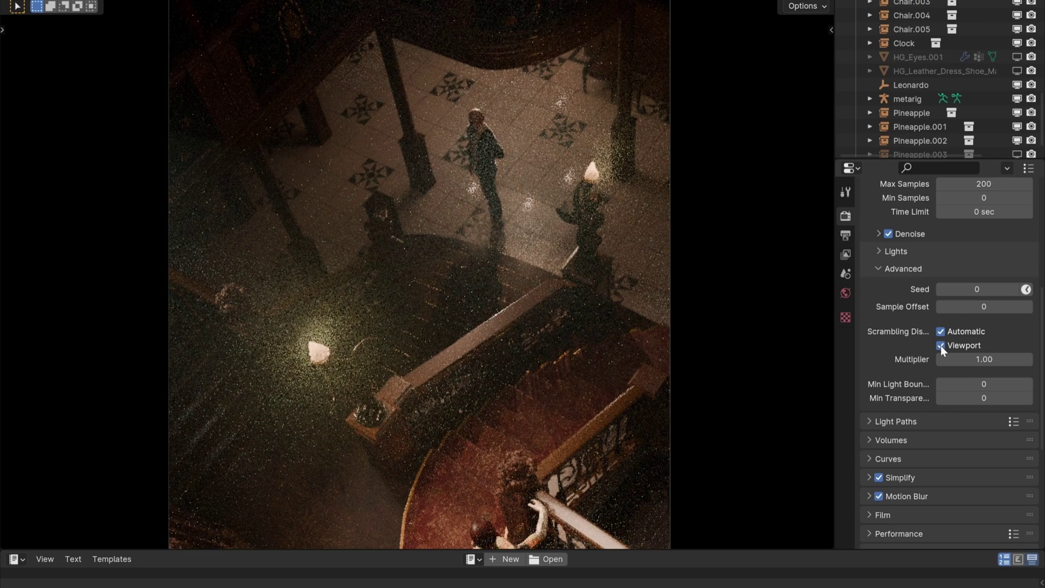
drag(978, 360, 978, 359)
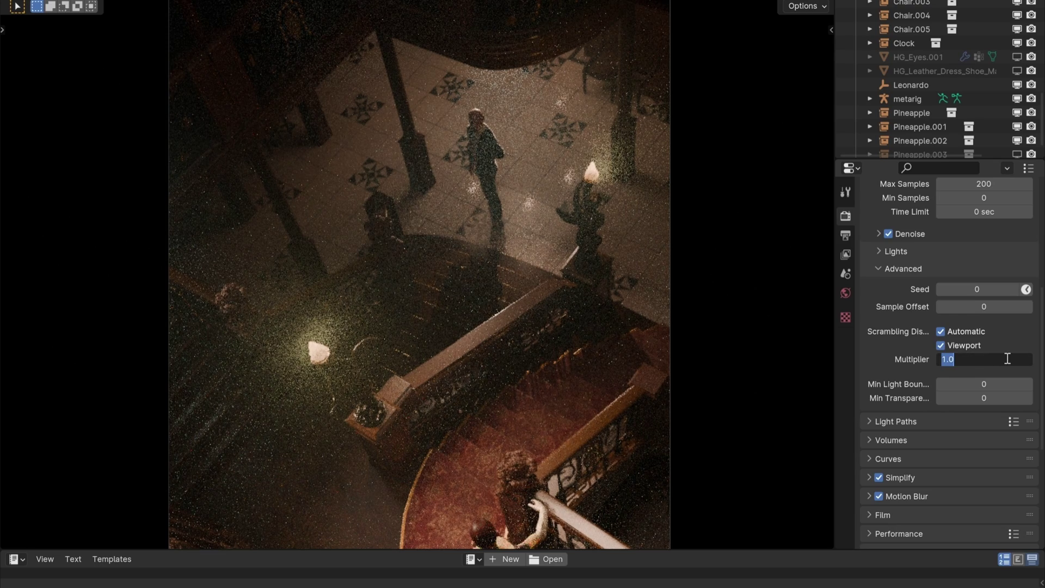
text(0.5)
key(Return)
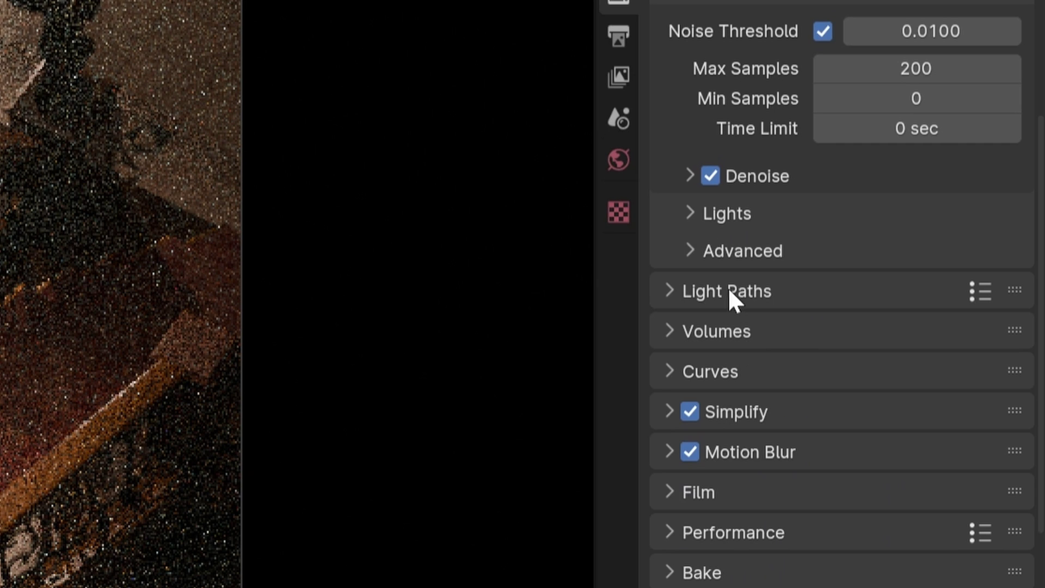
Expand the Light Paths settings and look through the Max Bounces options and the render settings below them
click(898, 424)
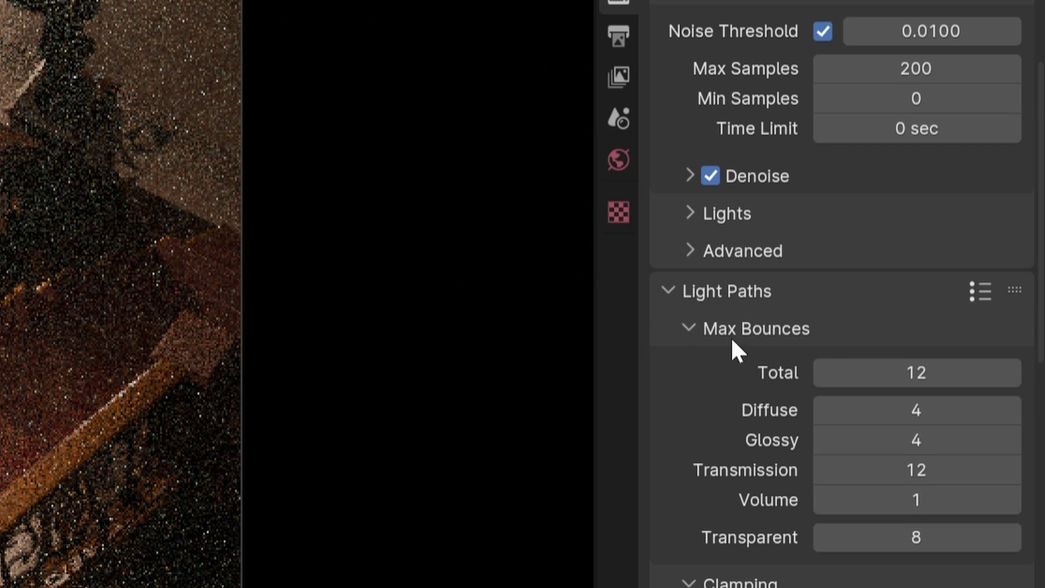
scroll(900, 450, down, 5)
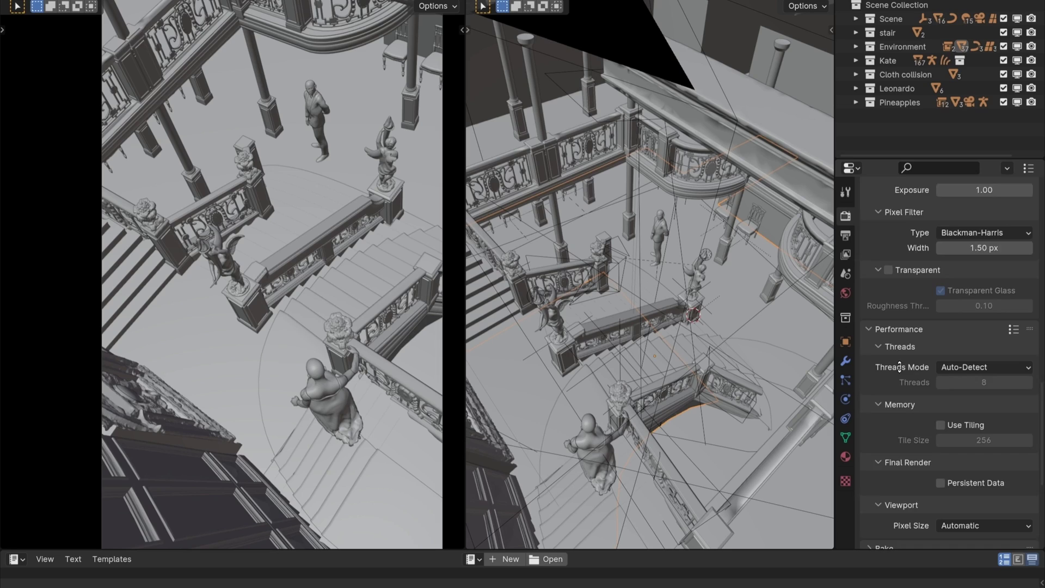
Examine the Performance settings down to the Persistent Data option for the final render
scroll(909, 331, down, 5)
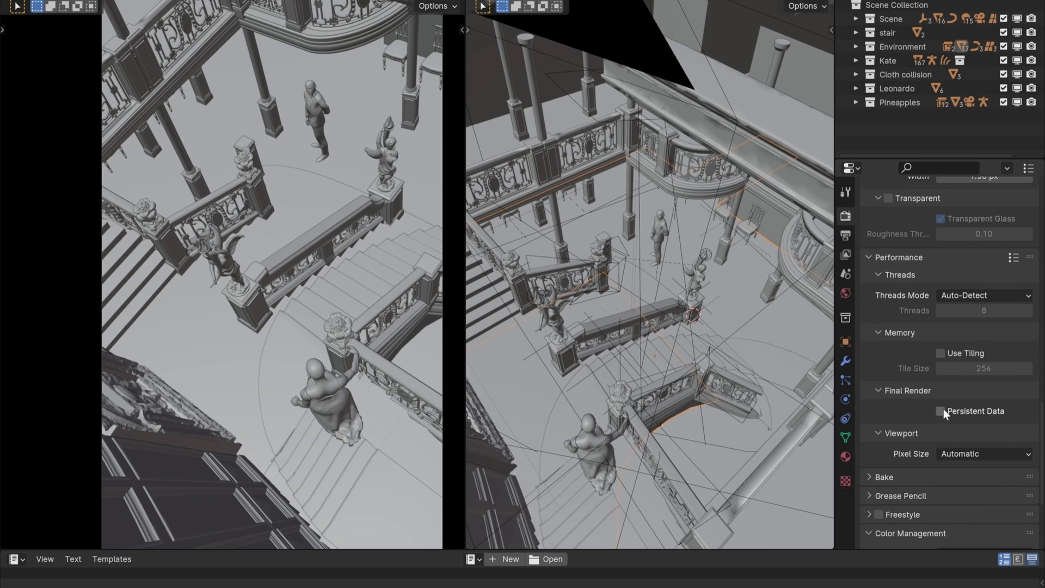
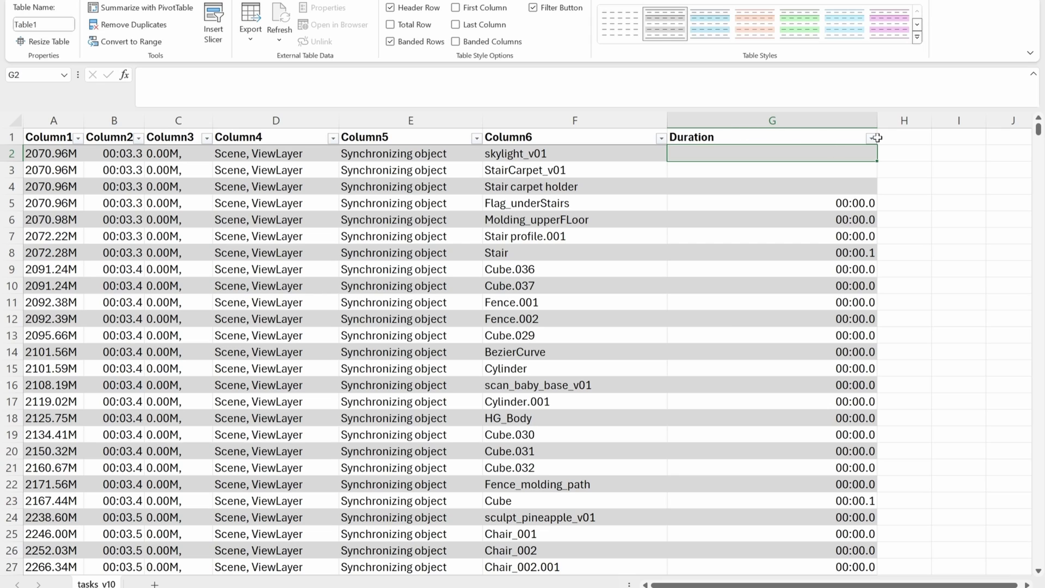
Switch to Excel and sort the render log table by Duration from largest to smallest
click(871, 138)
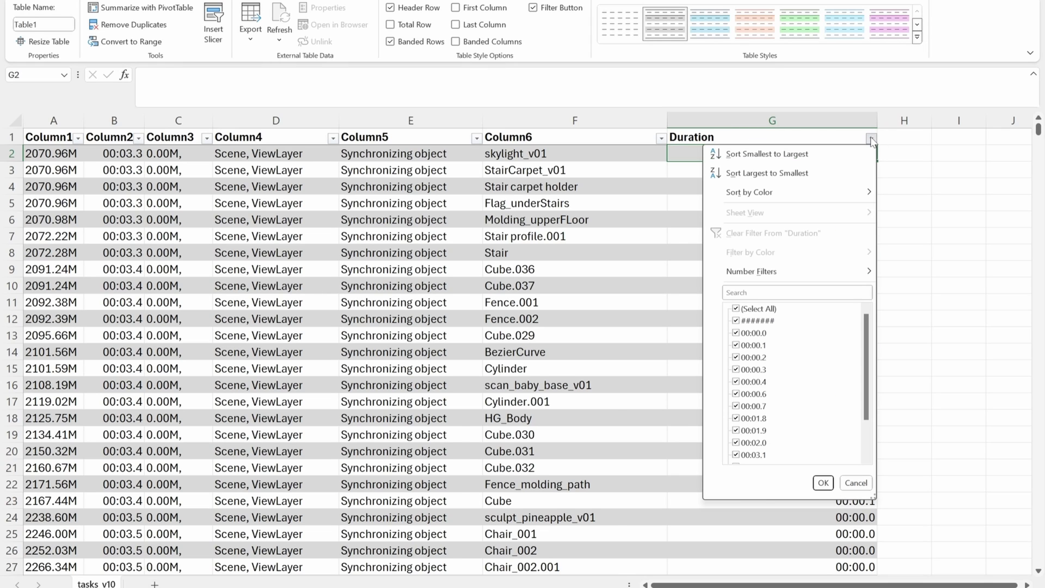
click(849, 171)
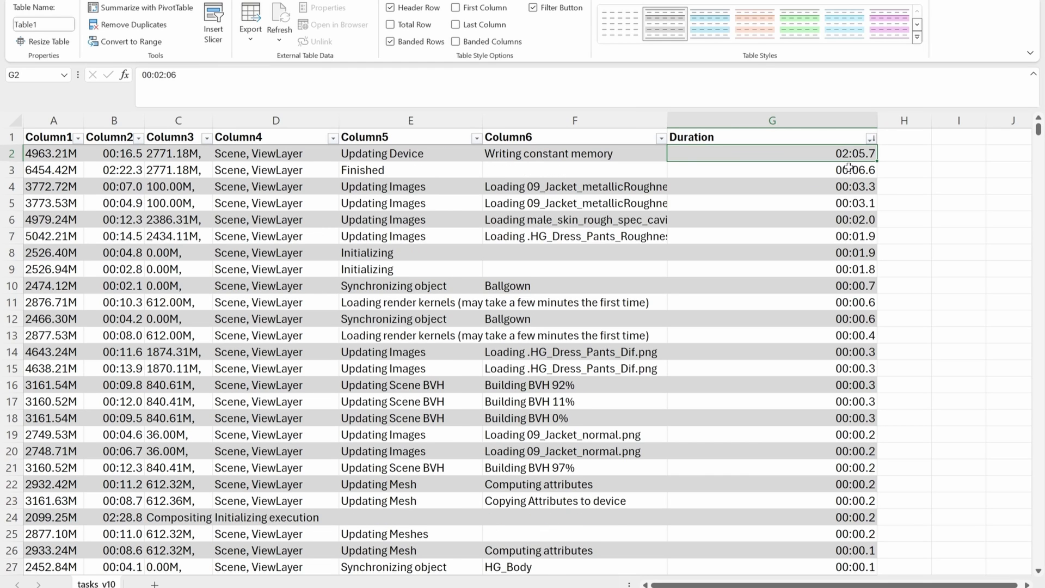
Examine the longest tasks by selecting the Updating Device row, the Finished row and the four Updating Images rows with their loaded textures
click(4, 153)
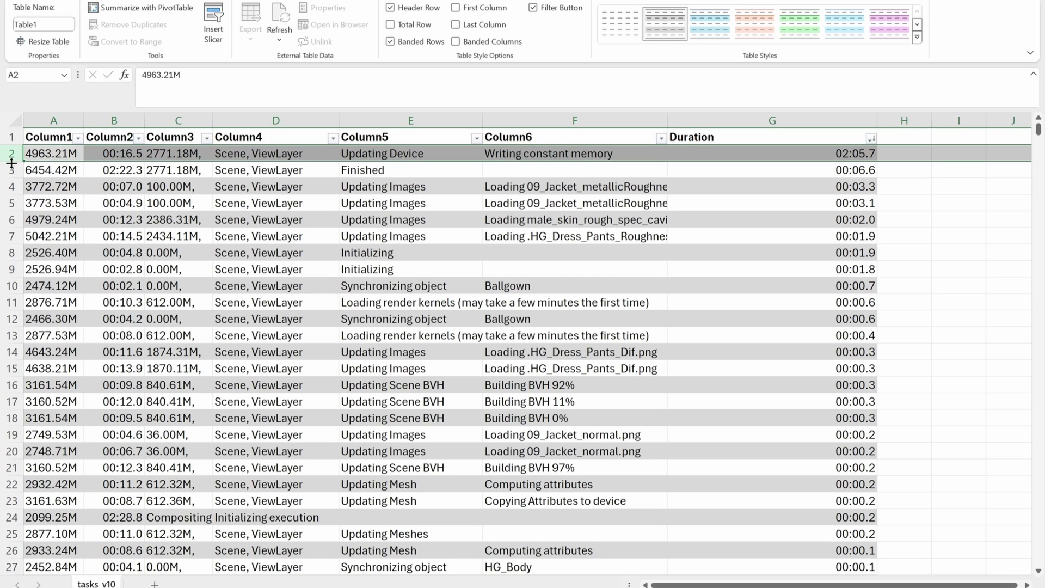
click(10, 169)
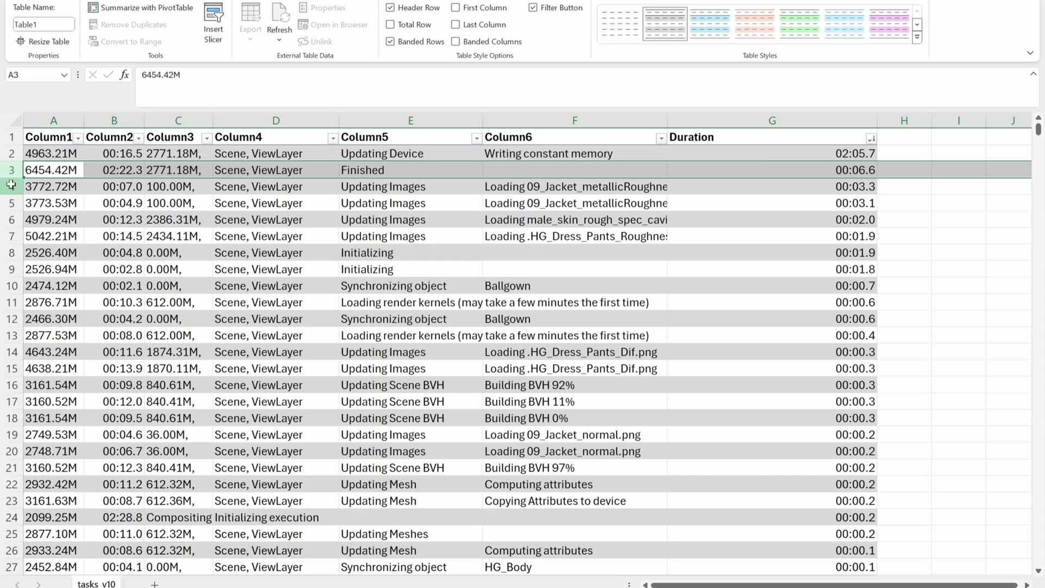
click(8, 185)
ctrl+click(8, 202)
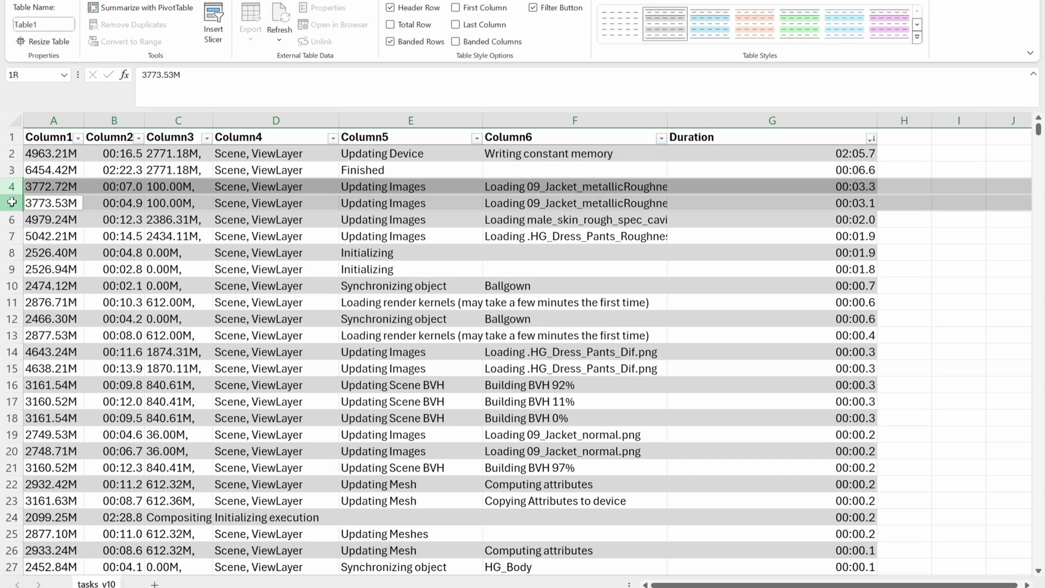
ctrl+click(8, 219)
ctrl+click(11, 236)
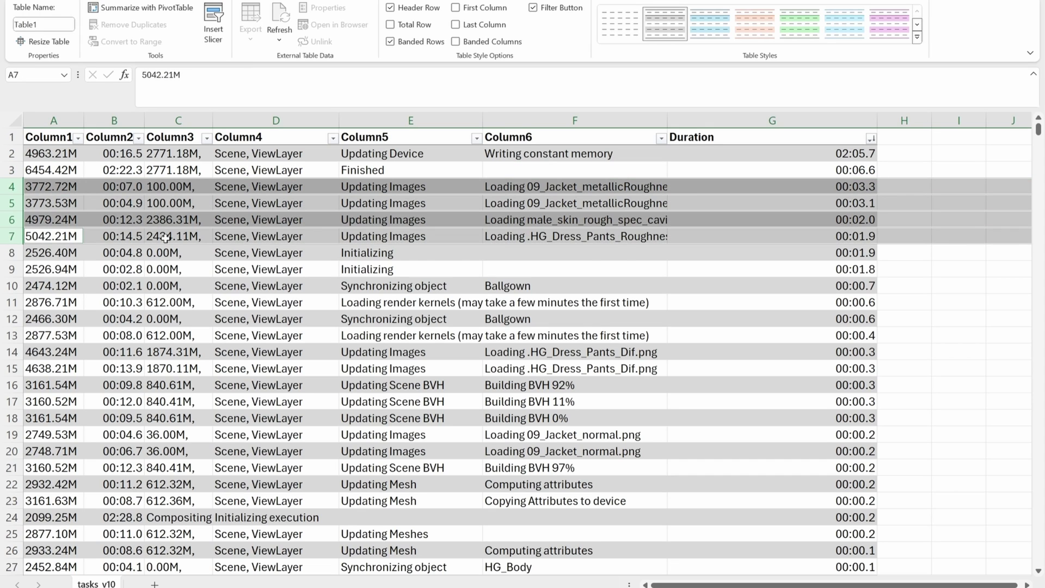
click(585, 242)
drag(590, 190, 595, 227)
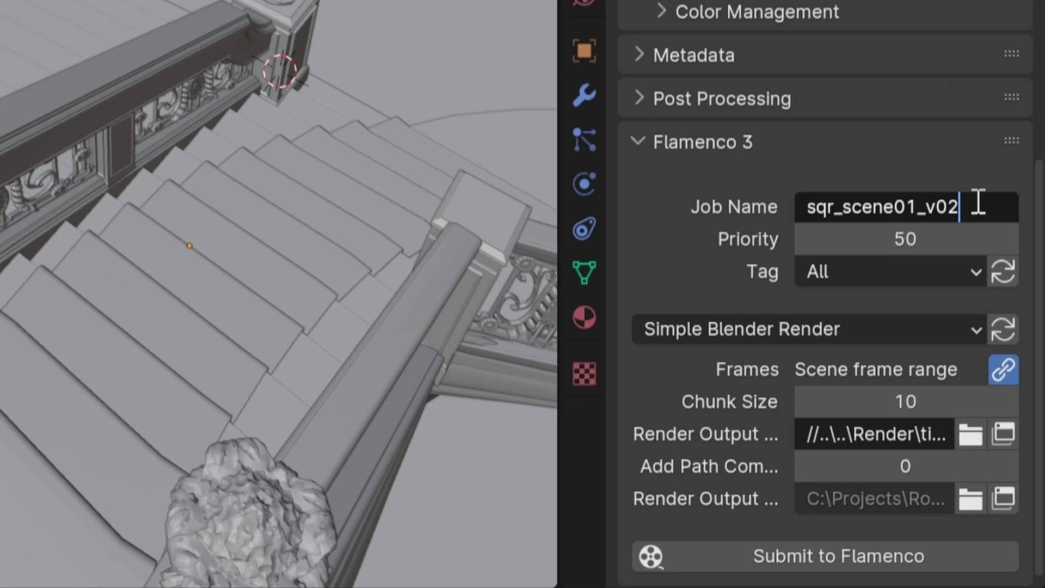
Switch to Blender, set the Flamenco job name to sqr_scene01_v03 and submit the job to Flamenco
key(BackSpace)
text(3)
key(Return)
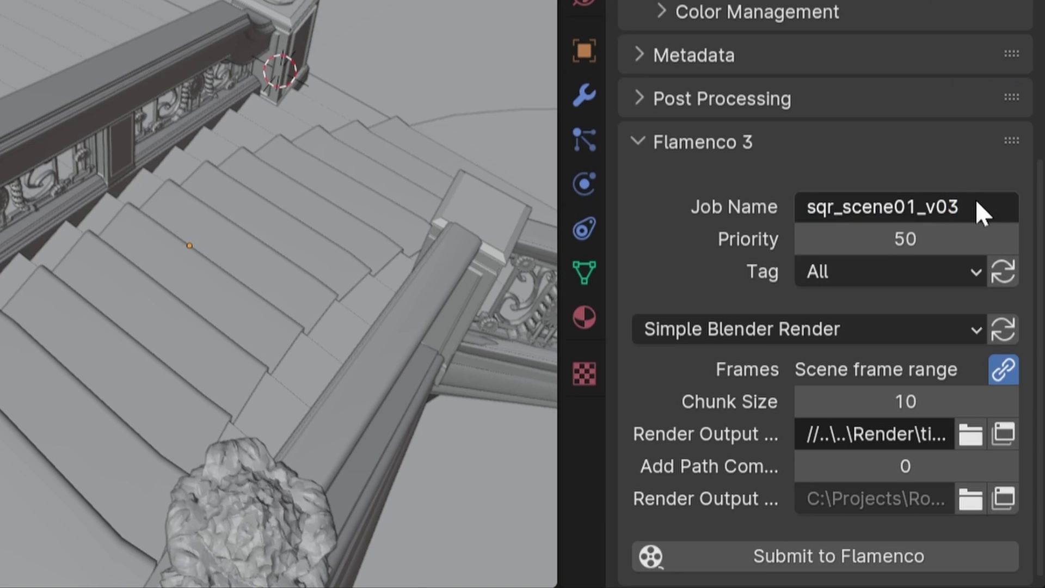
click(929, 564)
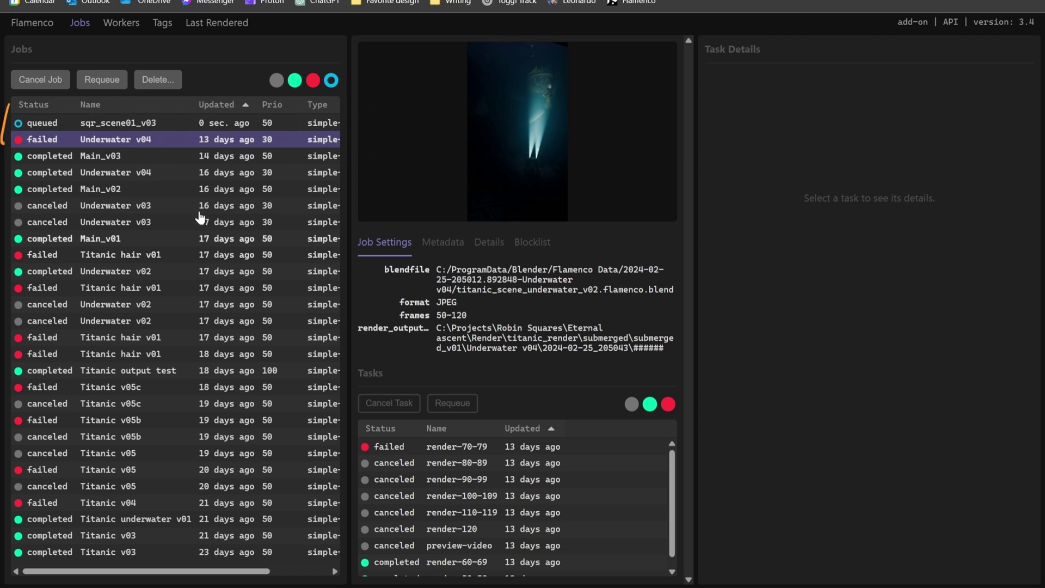
Select the sqr_scene01_v03 job in the Flamenco job list and submit the sqr_interpolation_v02 job from its own Blender scene
click(174, 124)
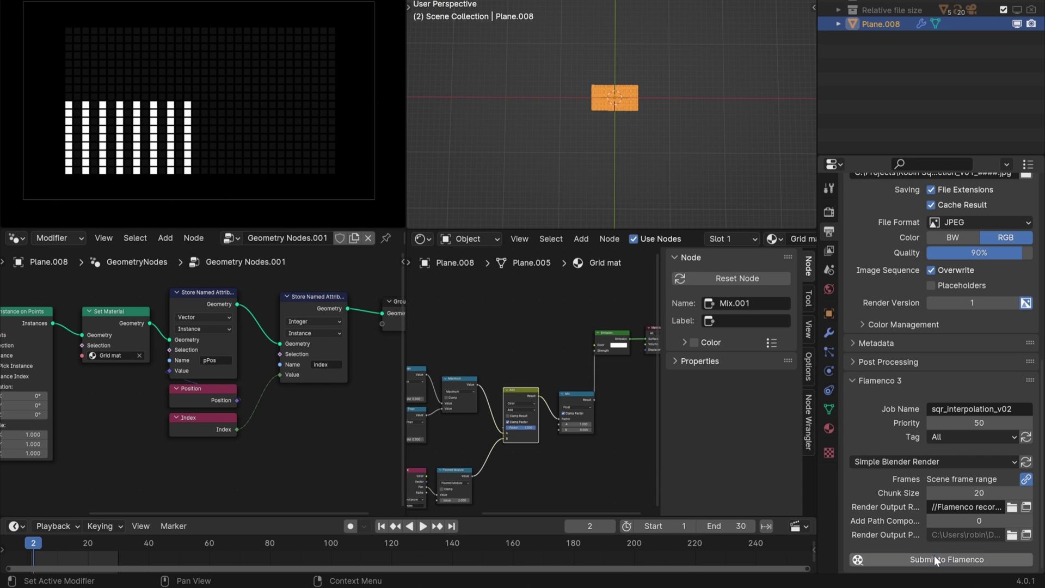
click(934, 556)
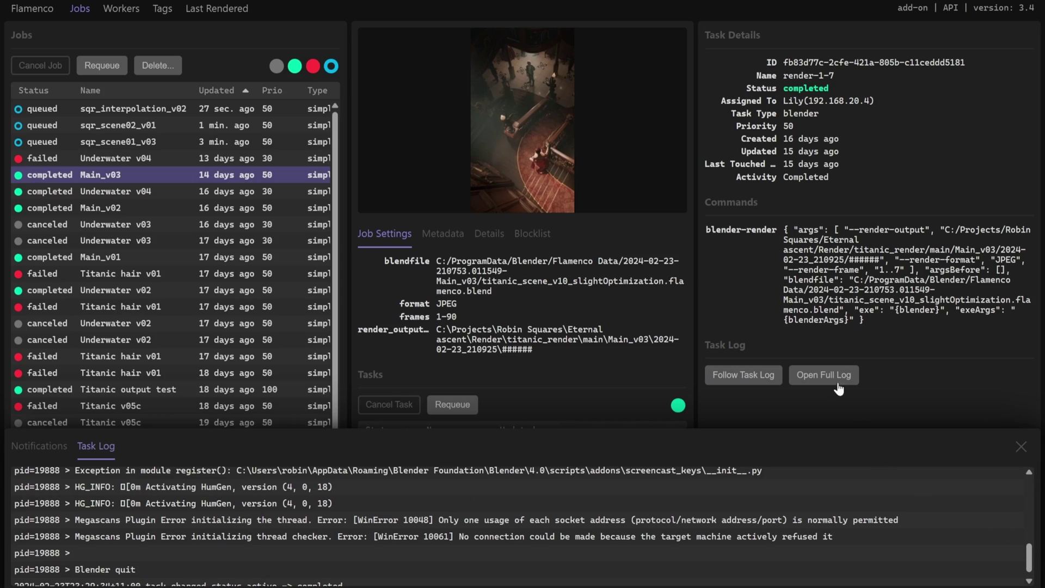
Open the full log of the Main_v03 job's render-1-7 task in Flamenco and look through it
click(833, 379)
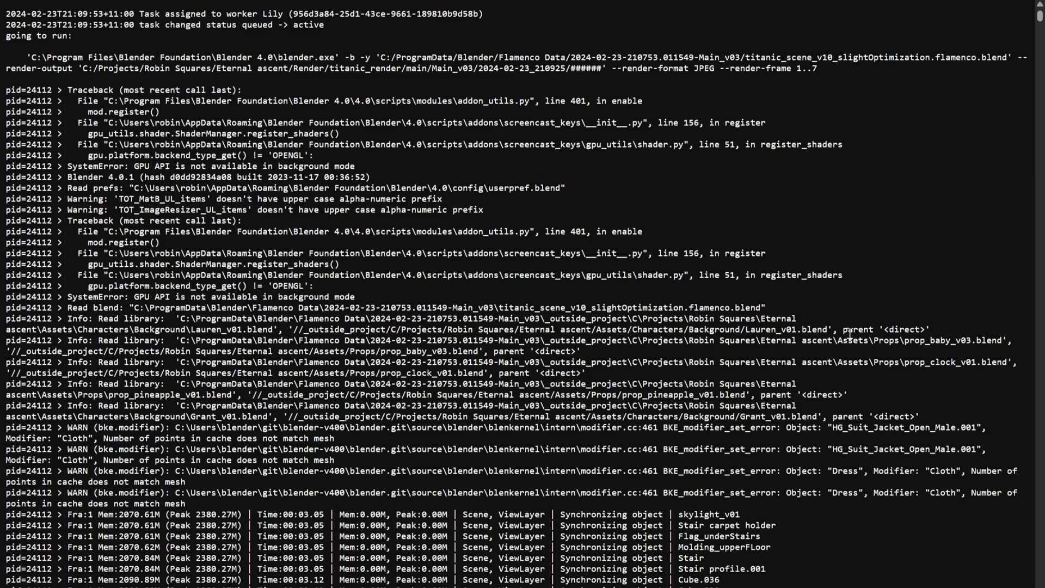
drag(1040, 19, 1039, 71)
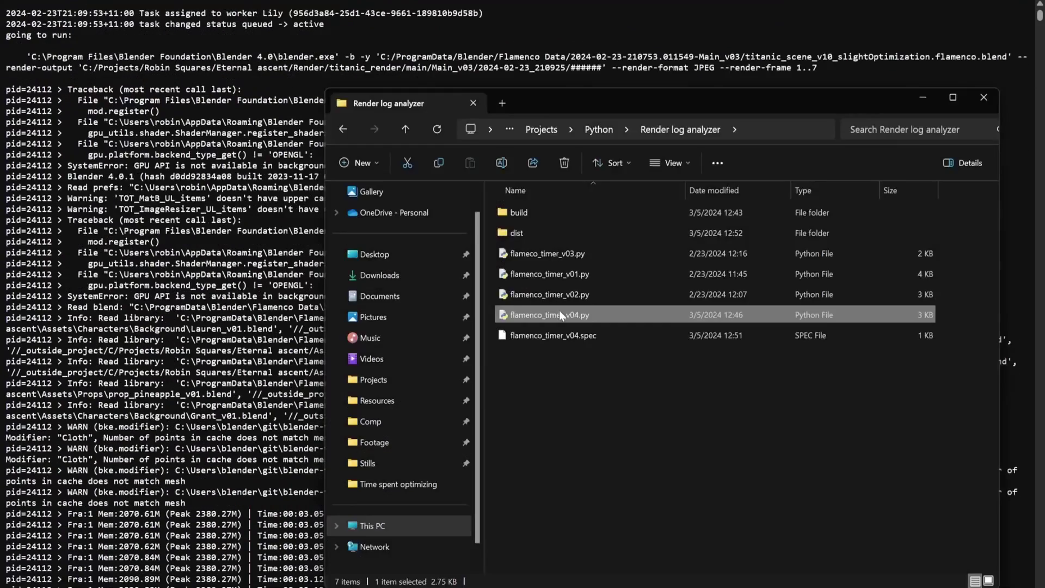
Run flamenco_timer_v04.py from the Render log analyzer folder and browse for the text file to load
double_click(559, 310)
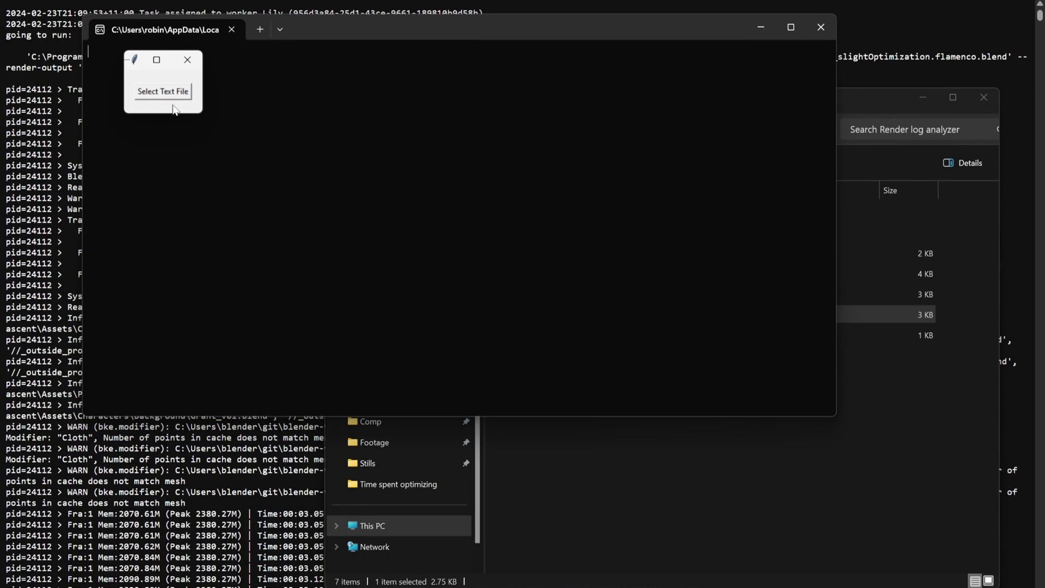
click(169, 90)
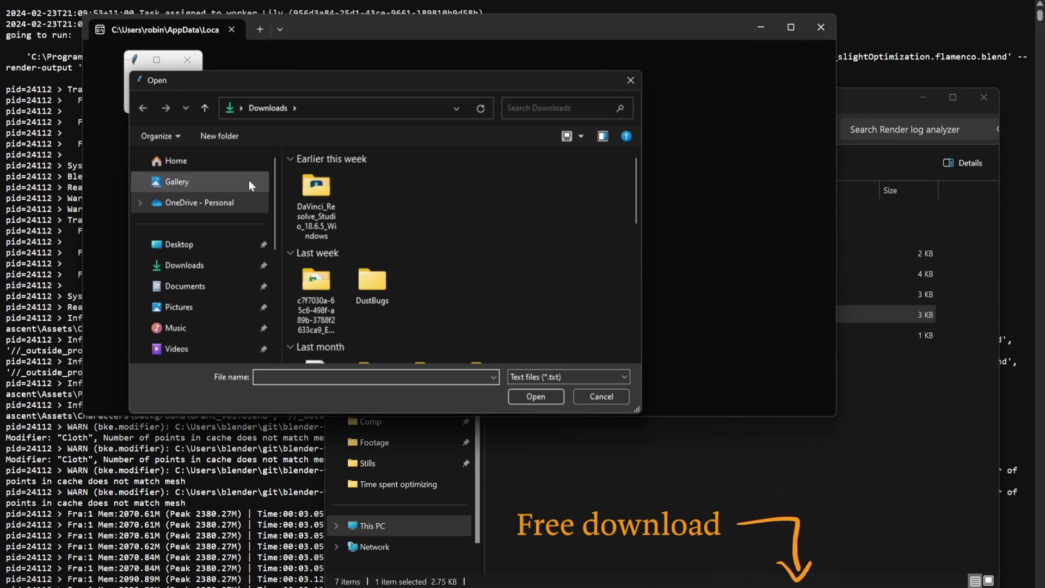
scroll(608, 178, down, 3)
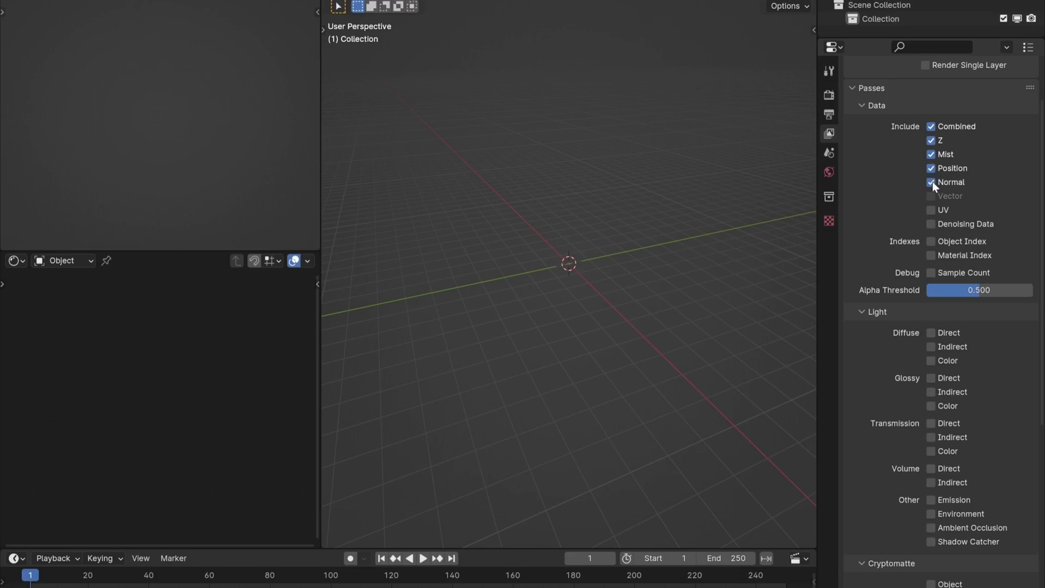
Switch to Blender and enable the view layer's Data passes from Normal down to Sample Count
drag(932, 183, 931, 312)
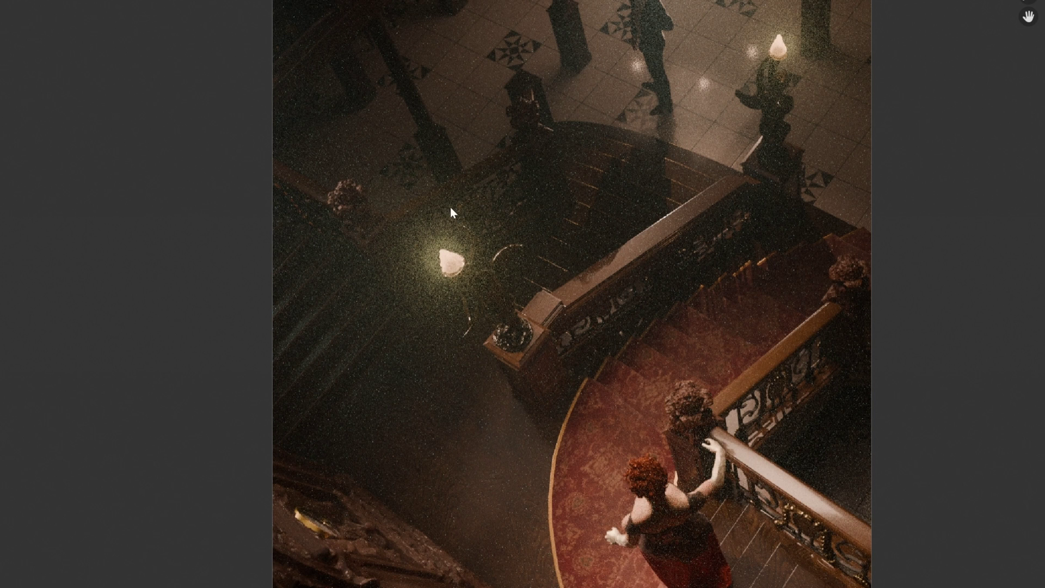
Annotate the noisy areas of the render, circling the two lamps in yellow and outlining the woman on the stairs in blue
mouse_move(474, 197)
mouse_down()
mouse_move(505, 239)
mouse_move(487, 213)
mouse_up()
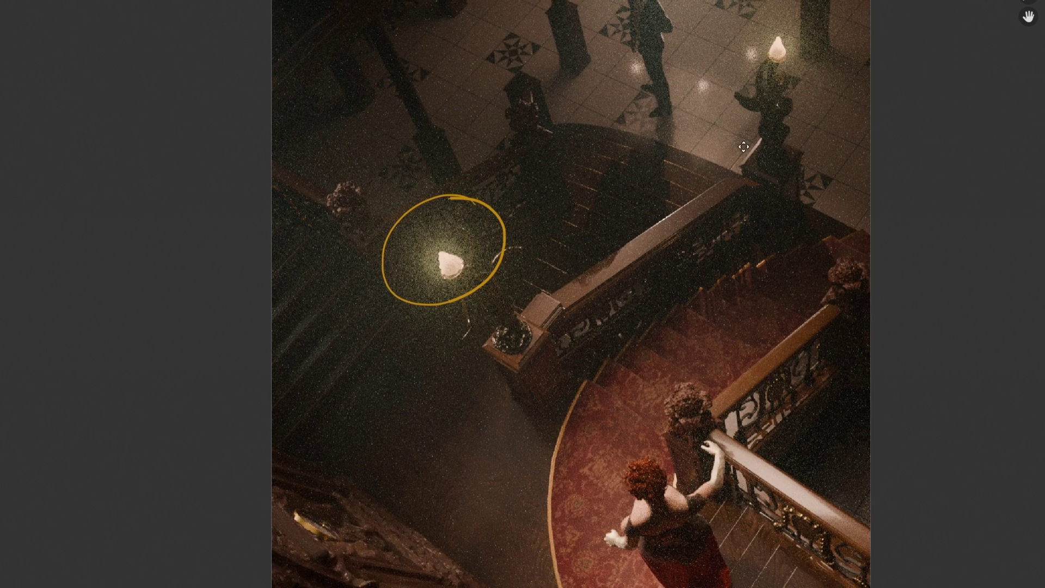
drag(763, 75, 698, 151)
drag(717, 116, 725, 118)
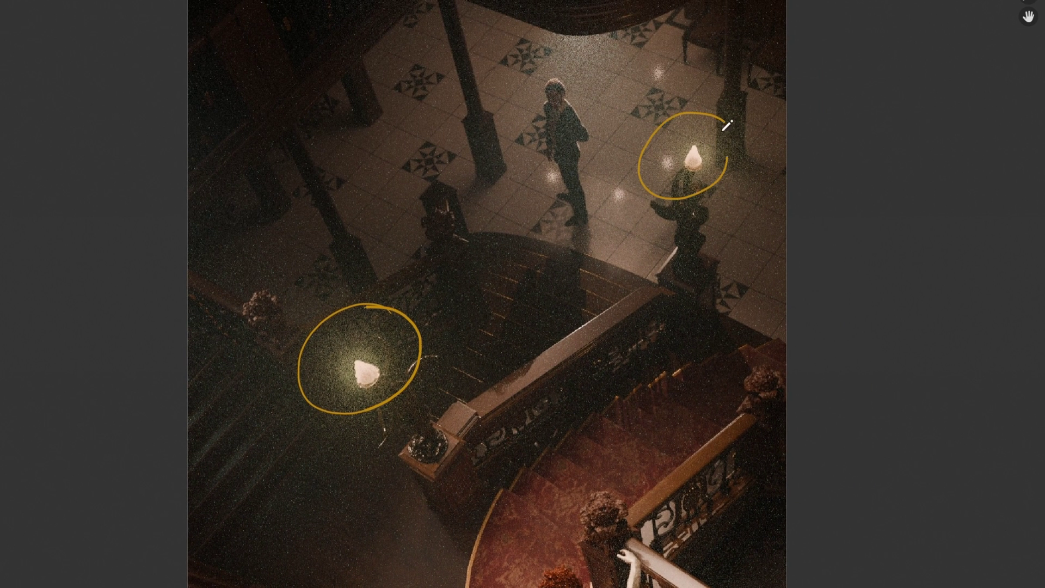
mouse_move(549, 28)
mouse_down()
mouse_move(536, 86)
mouse_move(651, 77)
mouse_up()
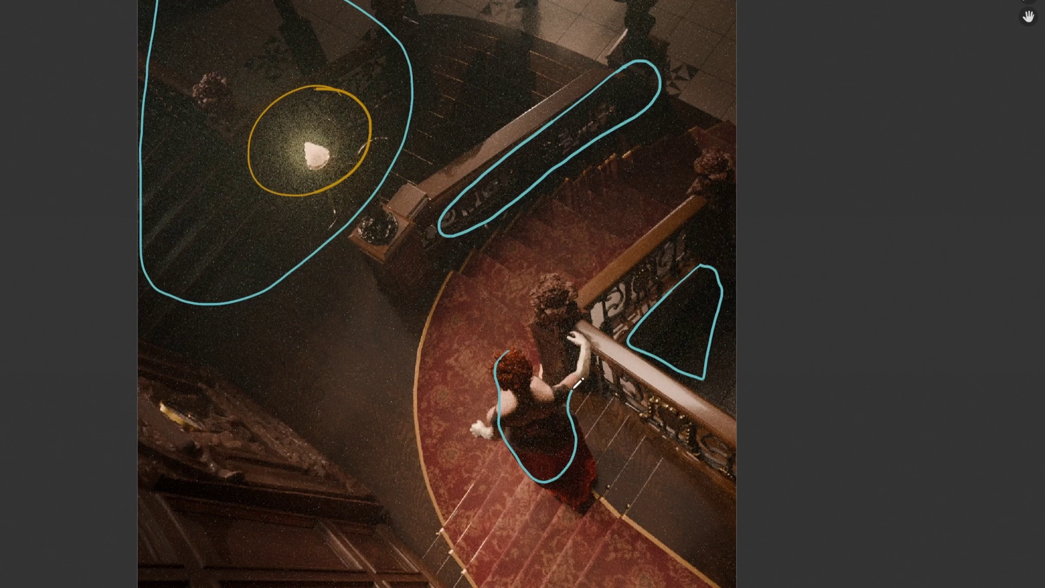
mouse_move(577, 388)
mouse_down()
mouse_move(599, 347)
mouse_move(570, 333)
mouse_move(531, 360)
mouse_move(514, 348)
mouse_up()
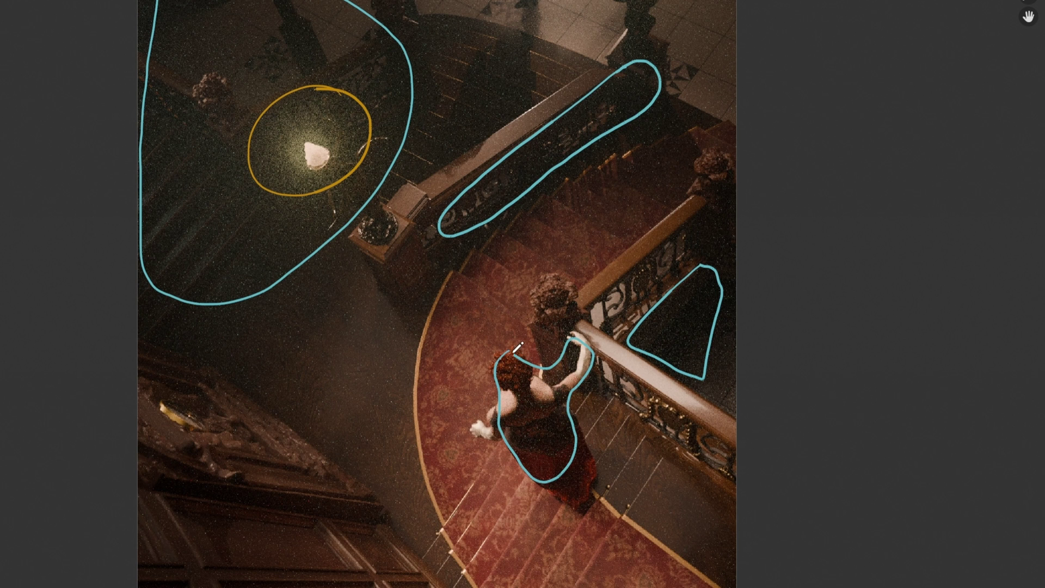
drag(514, 348, 508, 343)
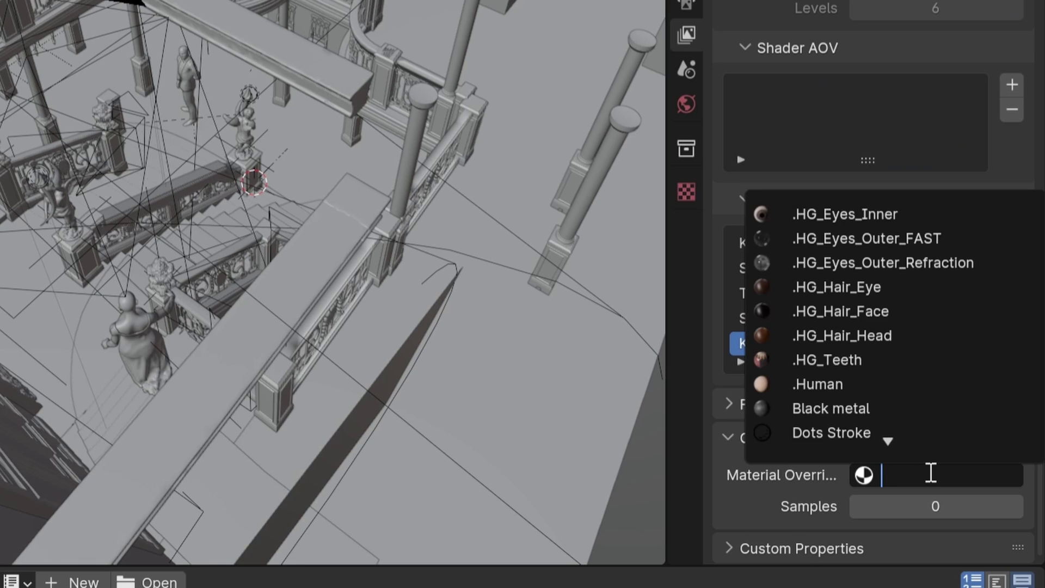
Set the view layer's Material Override to the Override material
text(overr)
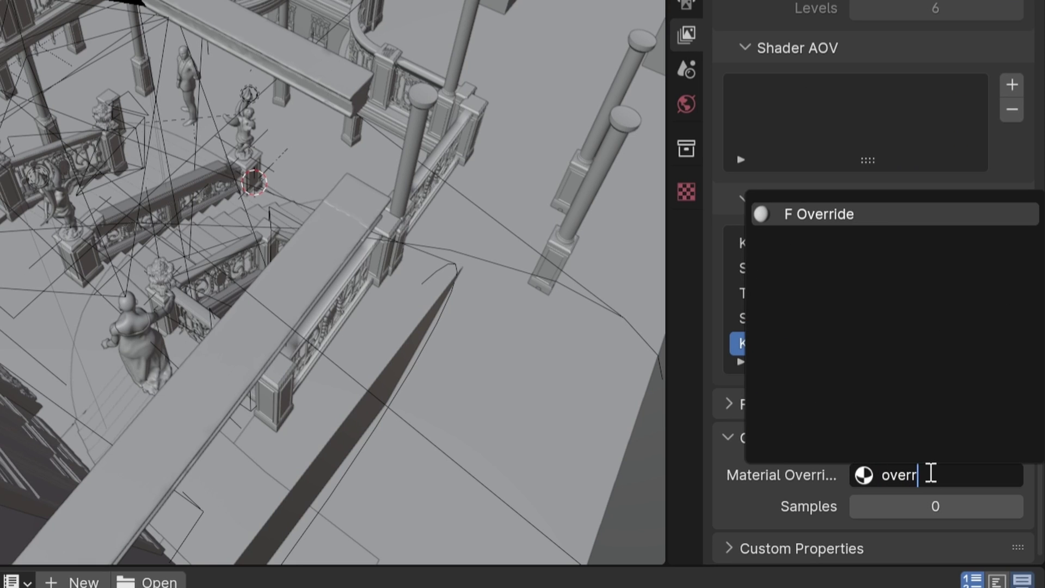
click(870, 213)
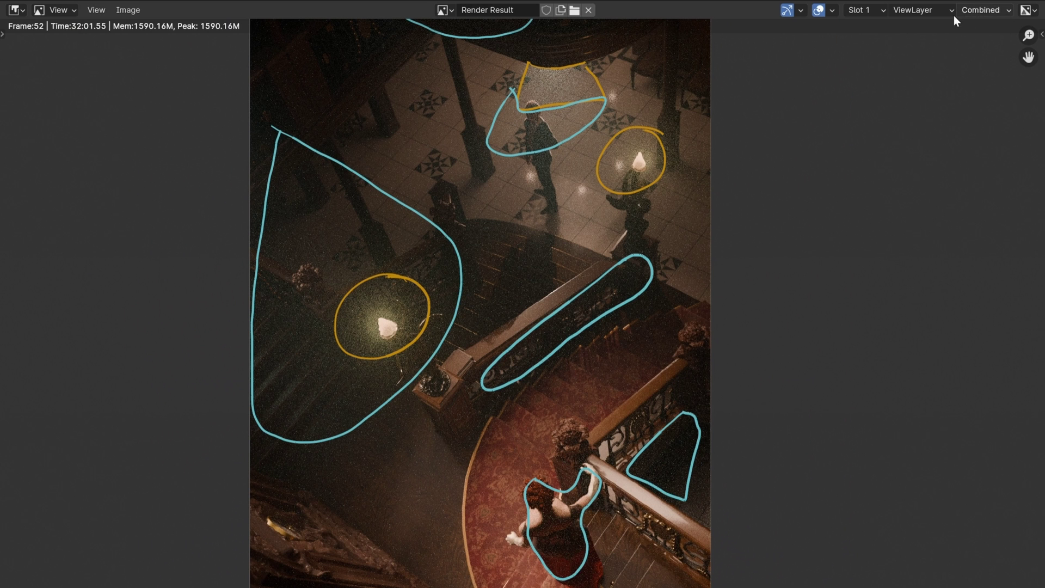
Display the Override layer of the render result and inspect the annotated areas up close
click(954, 15)
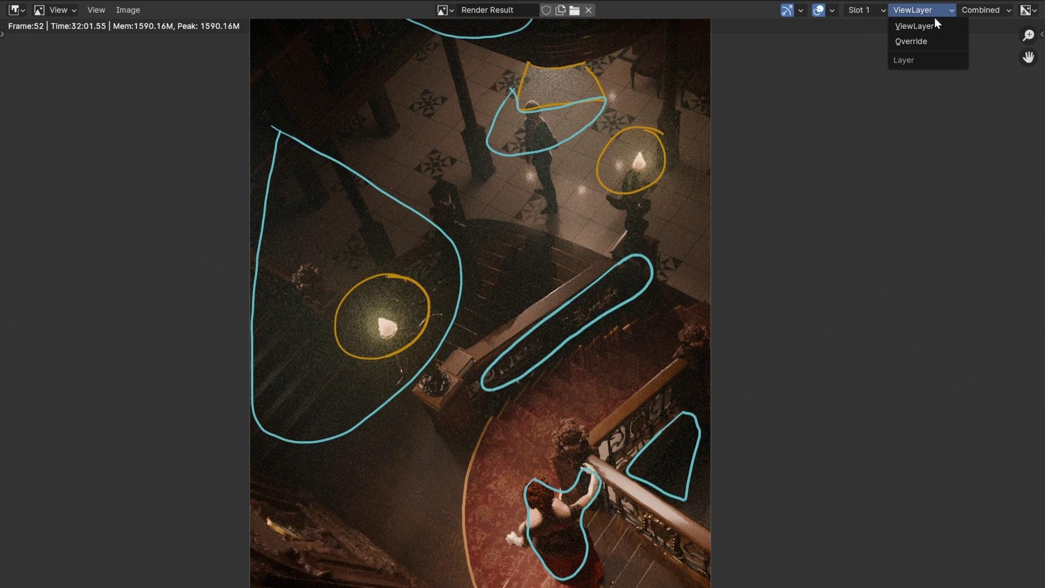
click(929, 42)
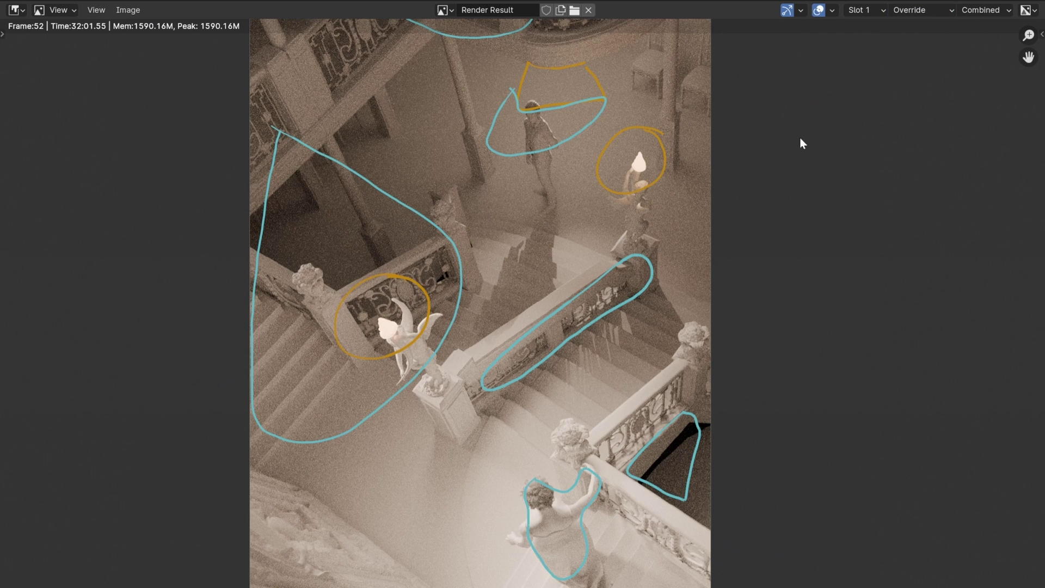
middle_drag(509, 204, 541, 321)
scroll(528, 280, up, 2)
scroll(527, 280, up, 4)
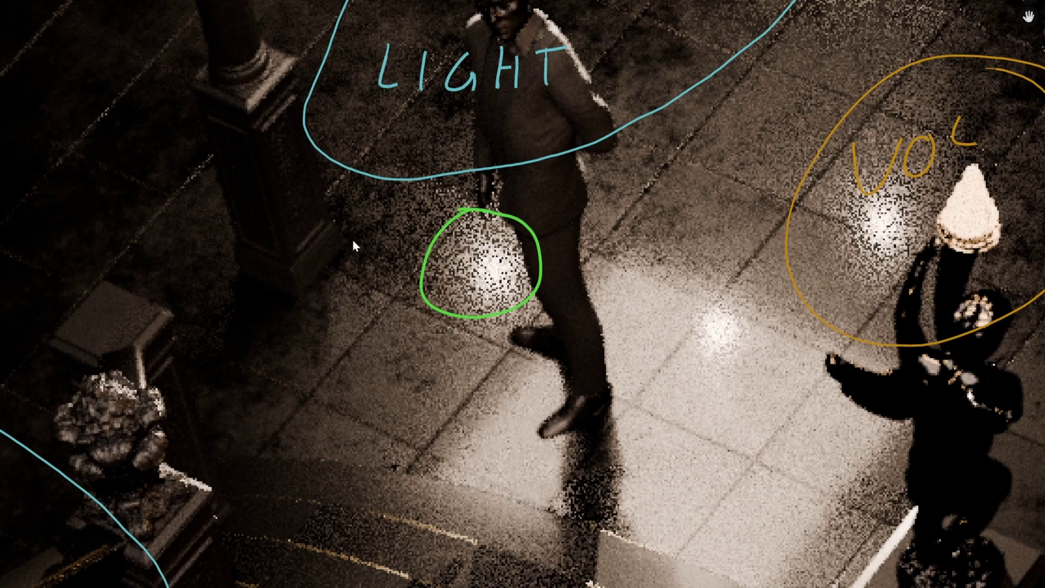
Label the circled floor highlight beside the man GLOSS in green and circle the second highlight next to the torch
middle_drag(416, 285, 500, 281)
mouse_move(405, 261)
mouse_down()
mouse_move(400, 277)
mouse_move(453, 284)
mouse_up()
drag(469, 260, 460, 289)
drag(484, 260, 474, 288)
middle_drag(497, 279, 309, 353)
drag(772, 261, 783, 286)
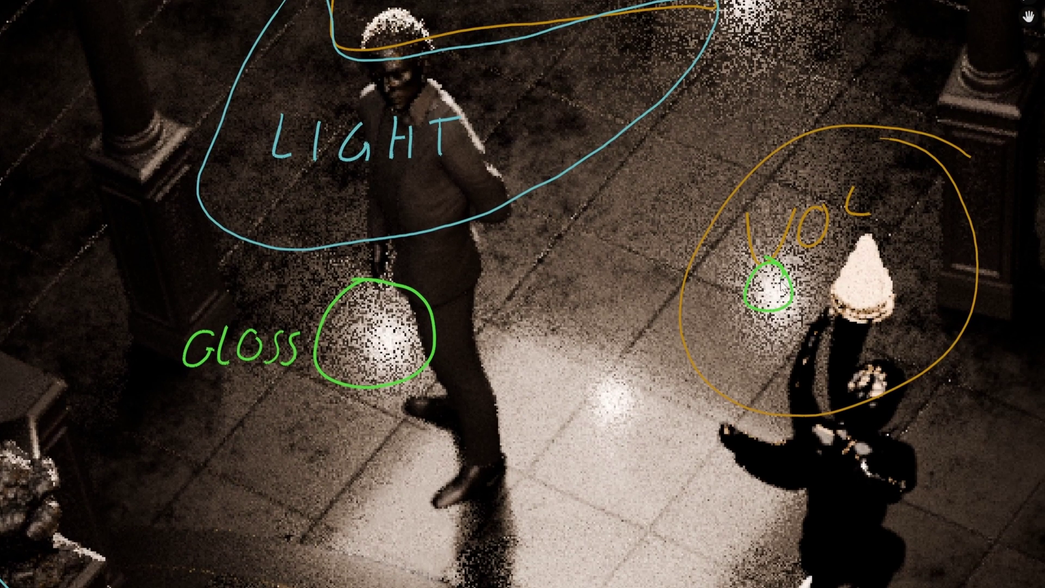
drag(441, 322, 748, 272)
Outline the lit section of the stair handrail in green and circle the dark area beside the FIREFLIES label
middle_drag(749, 272, 634, 425)
drag(653, 21, 640, 187)
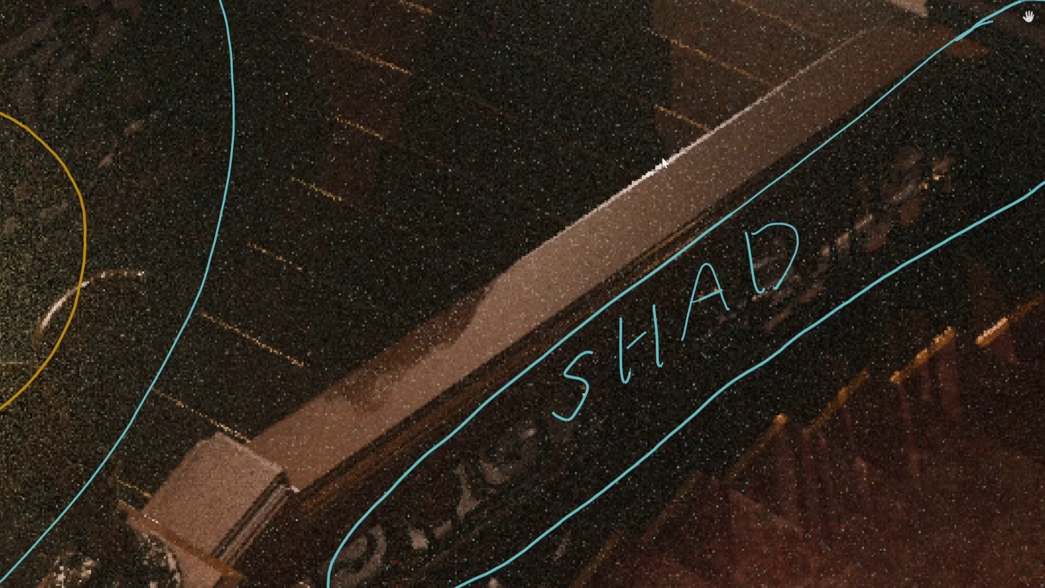
mouse_move(662, 159)
mouse_down()
mouse_move(429, 307)
mouse_move(428, 410)
mouse_move(668, 168)
mouse_up()
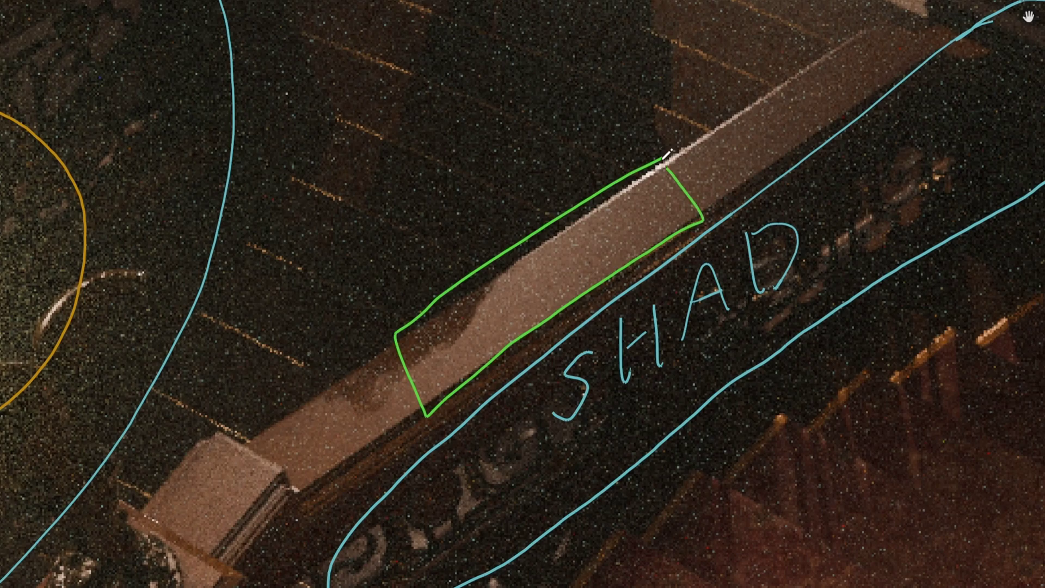
key(Right)
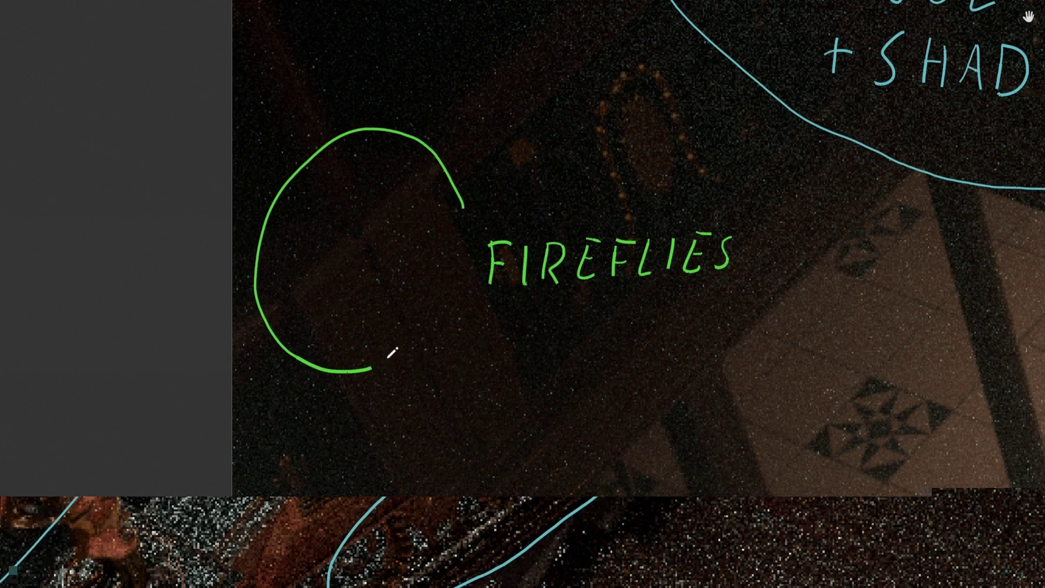
mouse_move(392, 350)
mouse_down()
mouse_move(460, 280)
mouse_move(474, 186)
mouse_up()
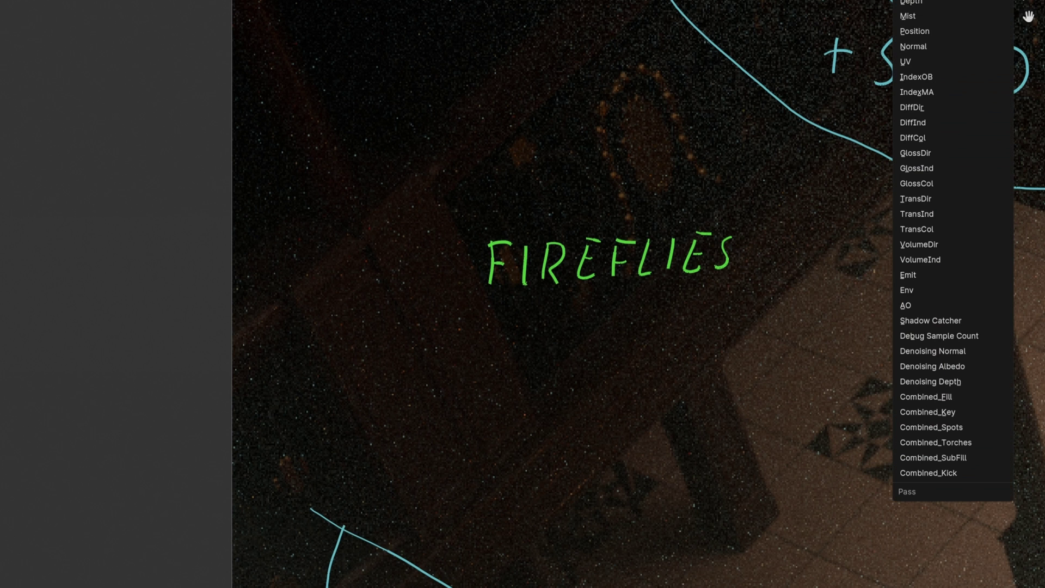
Display the GlossInd pass of the render result, followed by the VolumeInd pass, to compare the fireflies
click(949, 167)
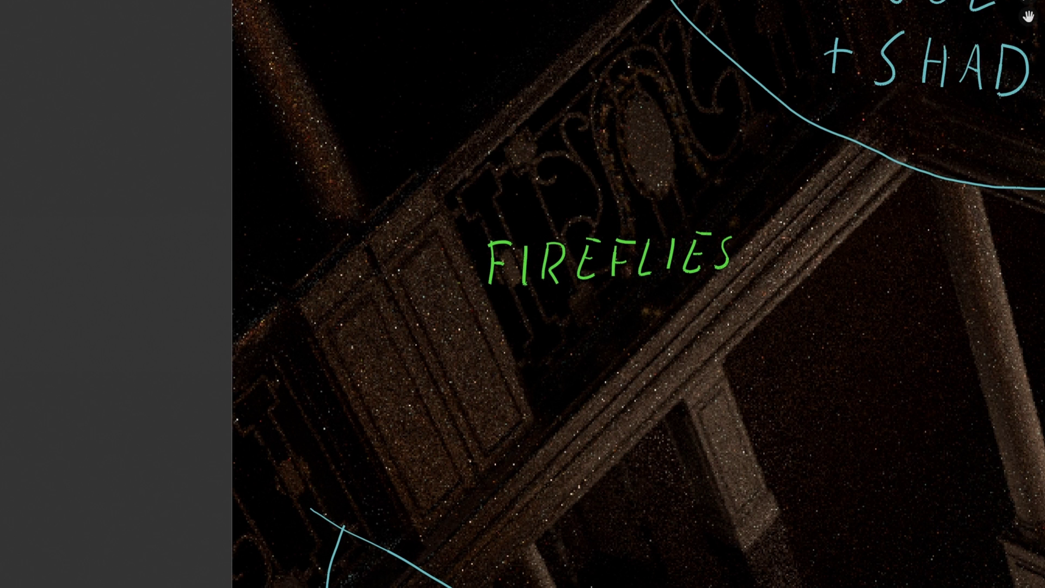
click(953, 3)
click(952, 259)
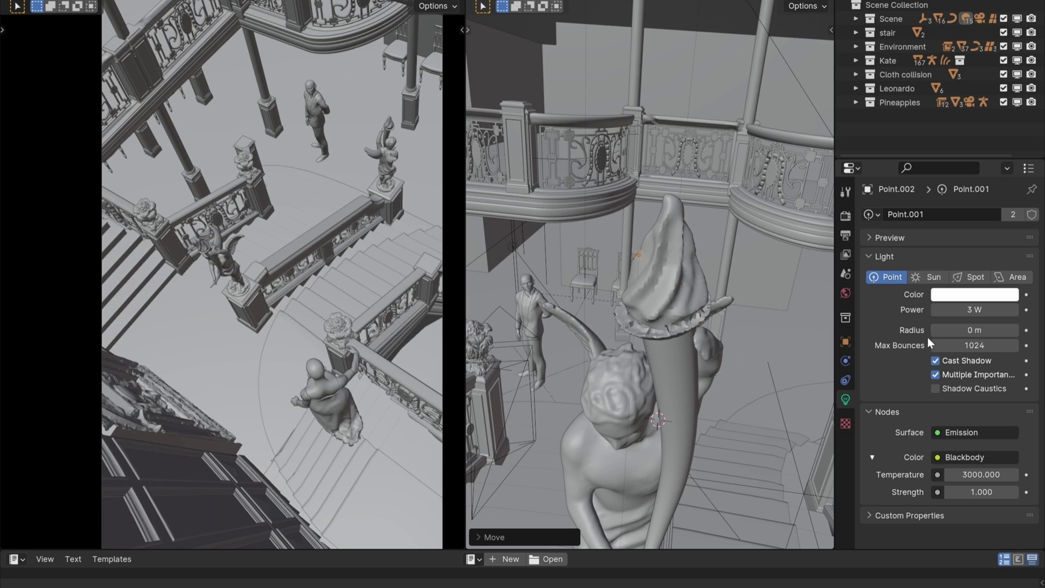
Set the torch statue's point light to a radius of 0.1 m and a power of 1 W
mouse_move(932, 332)
mouse_down()
mouse_move(915, 332)
mouse_move(958, 332)
mouse_move(932, 332)
mouse_up()
click(968, 311)
text(1)
key(Return)
middle_drag(681, 283, 653, 278)
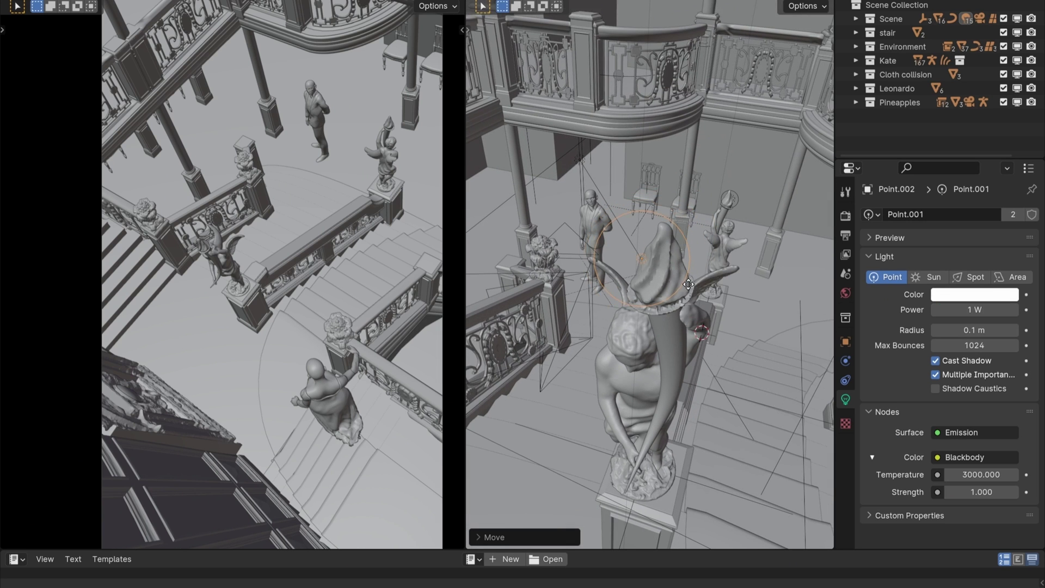